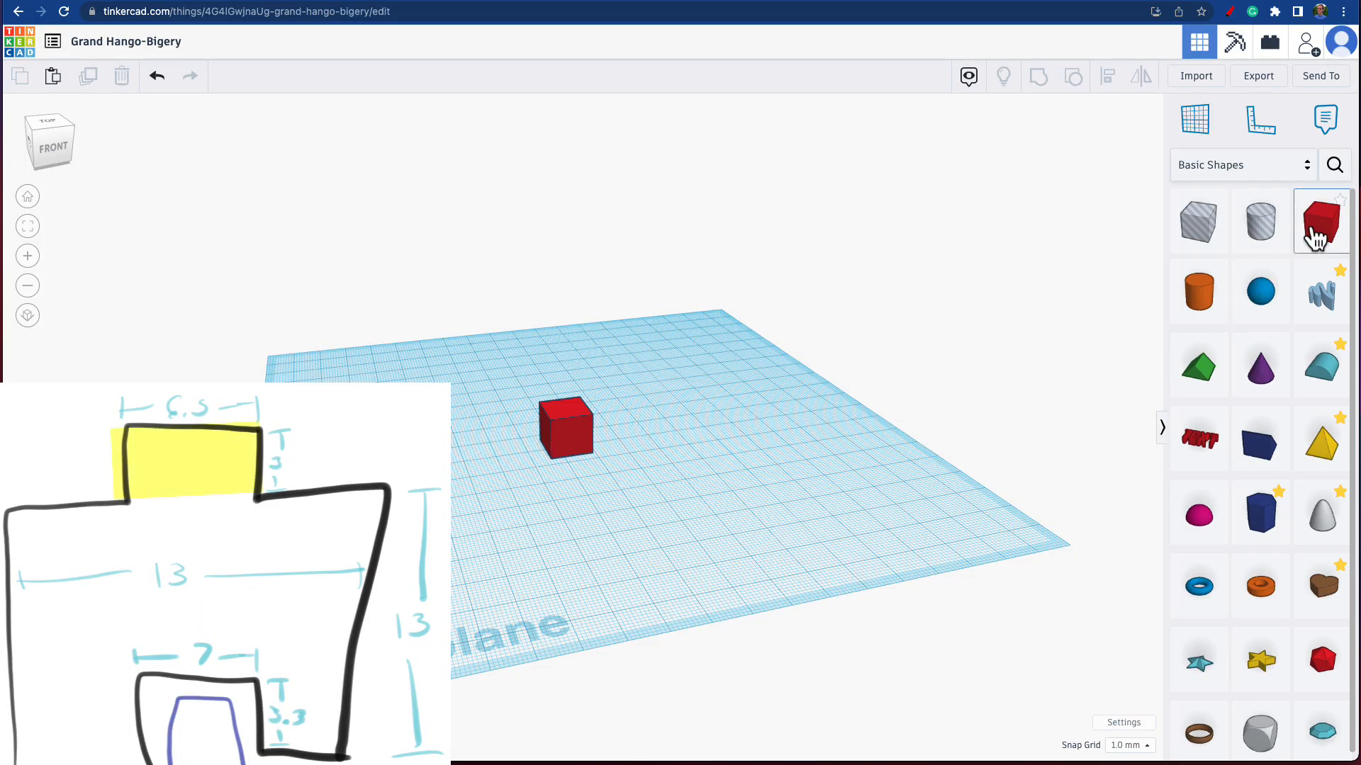
- Place a new box beside the existing cube and size it 6.5 mm long, 6.5 mm wide and 3 mm high
left_click(746, 465)
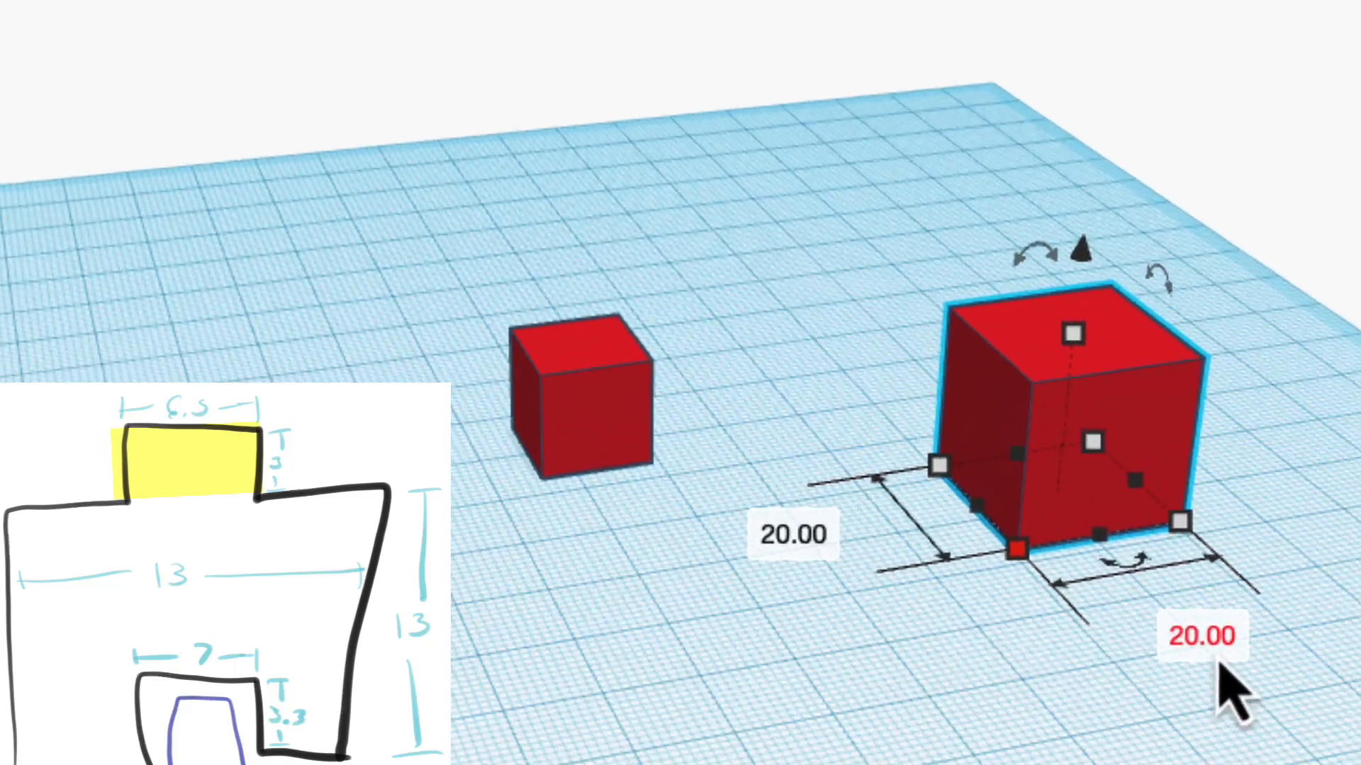
left_click(1219, 656)
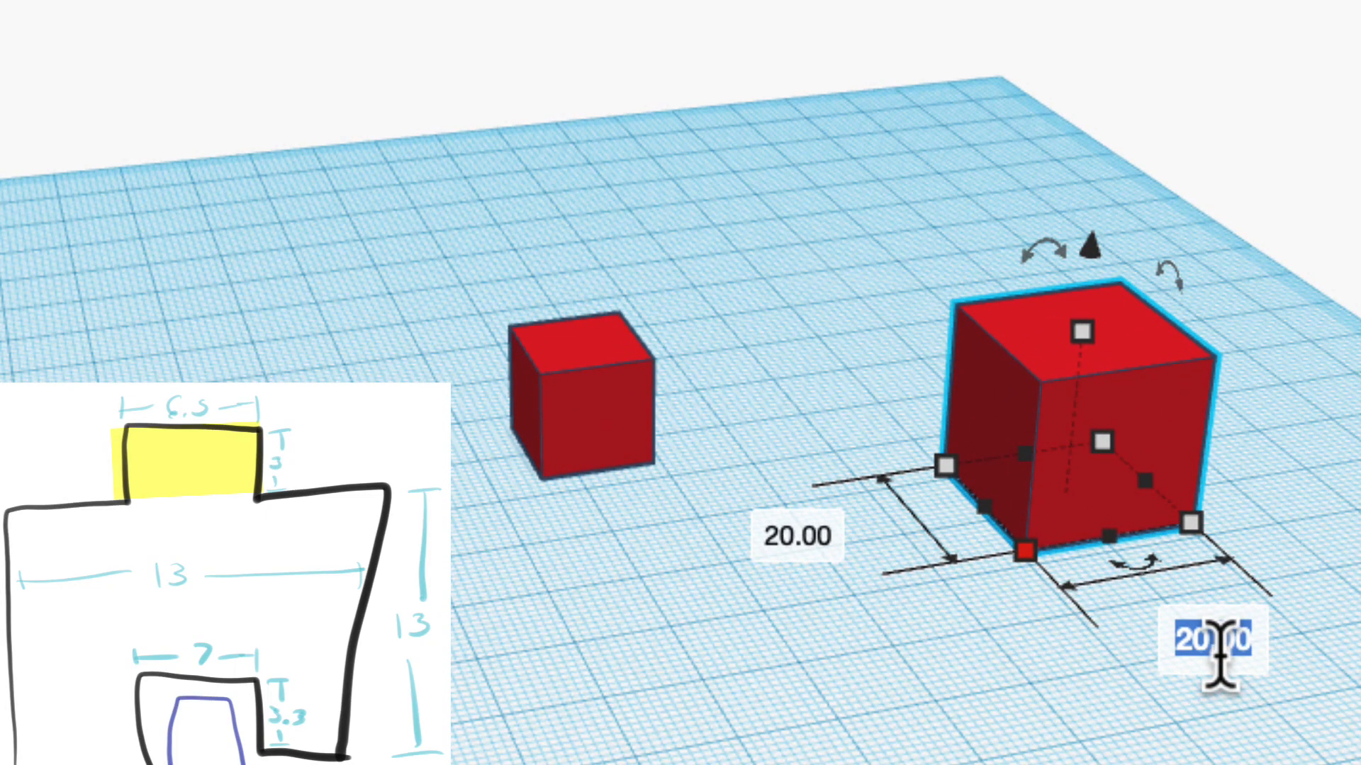
type("6.5")
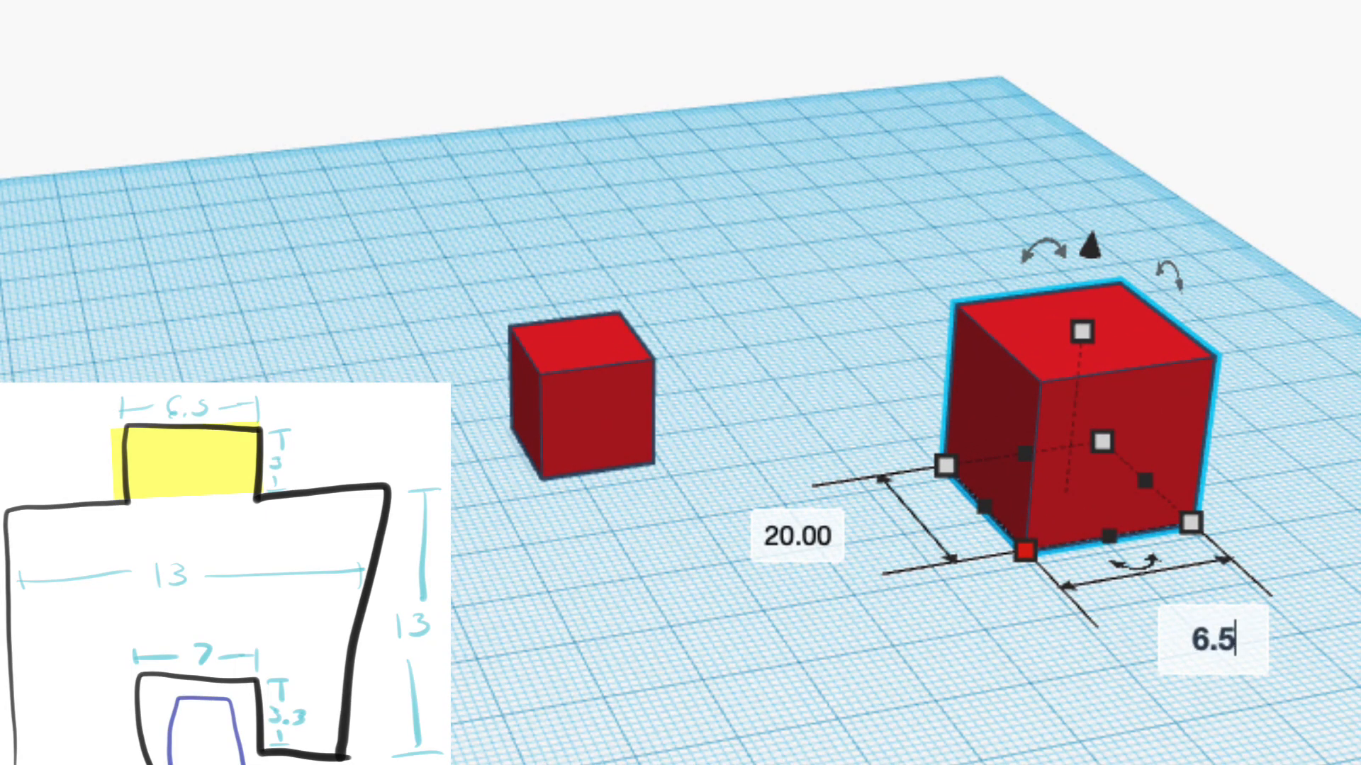
key("Return")
left_click(928, 528)
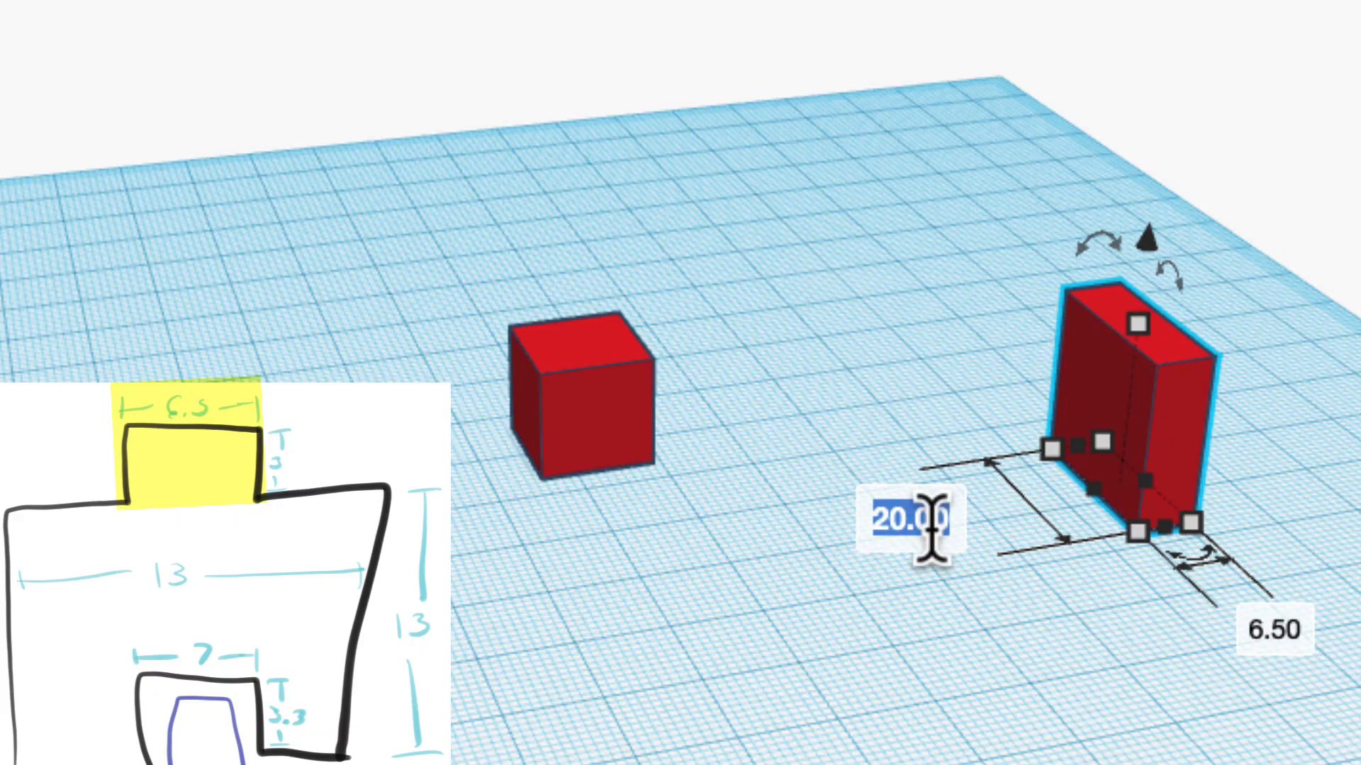
type("6.5")
key("Return")
left_click(1312, 376)
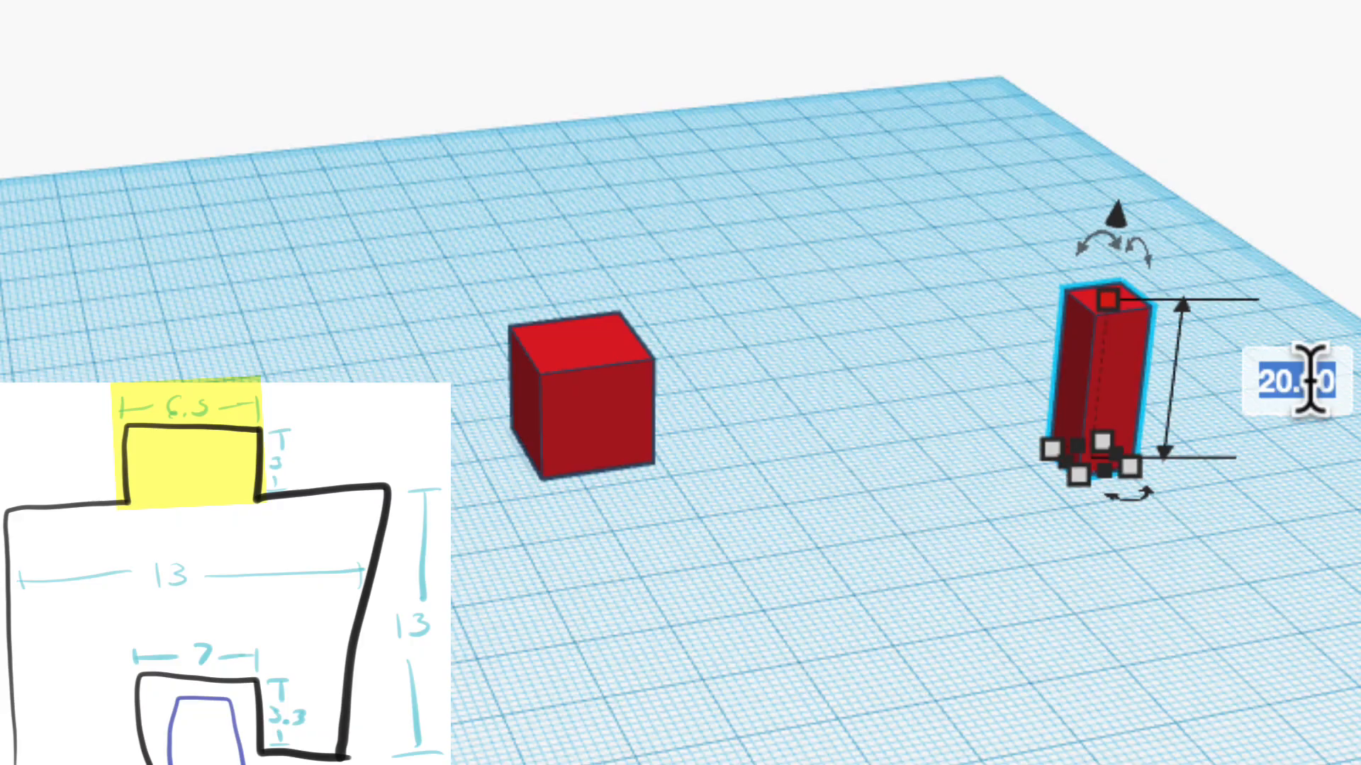
type("3")
key("Return")
left_click(1172, 501)
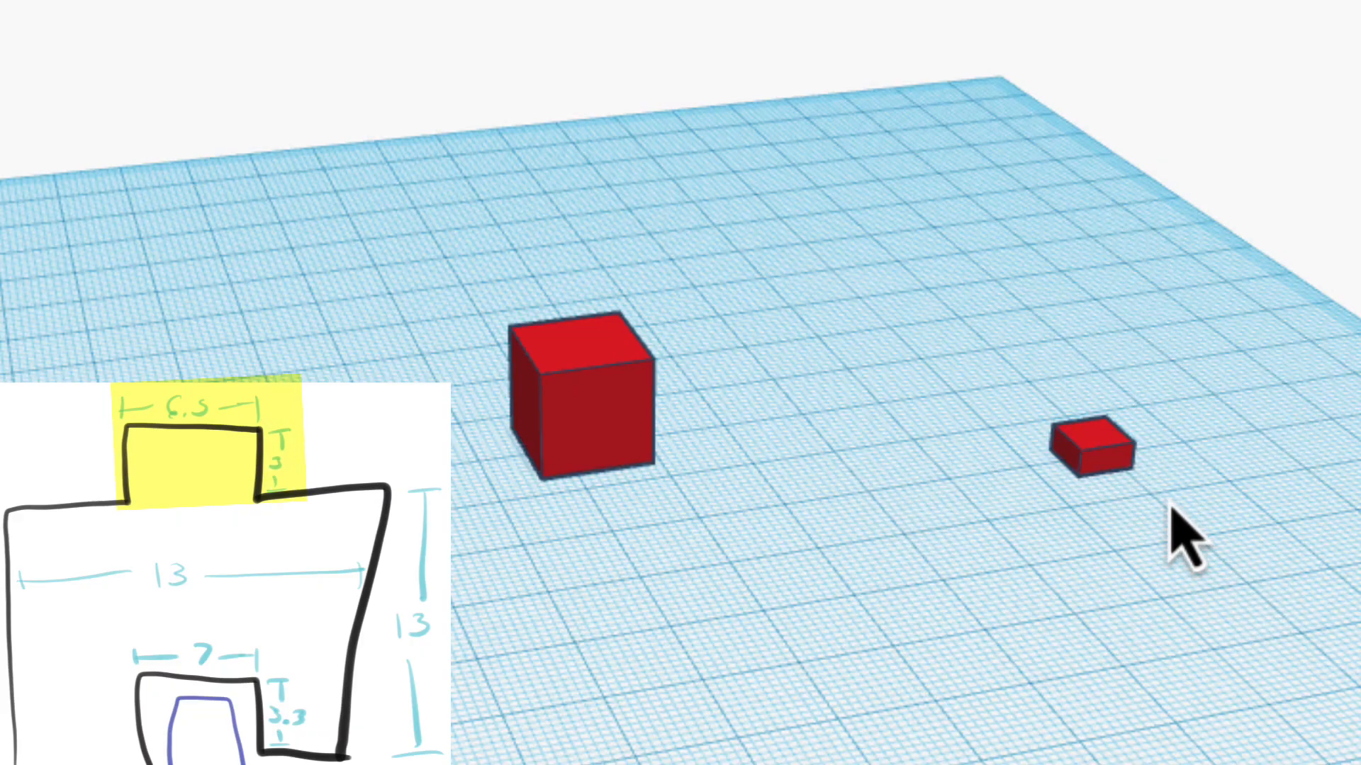
- Raise the small flat box to the height of the cube's top and centre the two on both horizontal axes
left_click_drag(1102, 434, 748, 418)
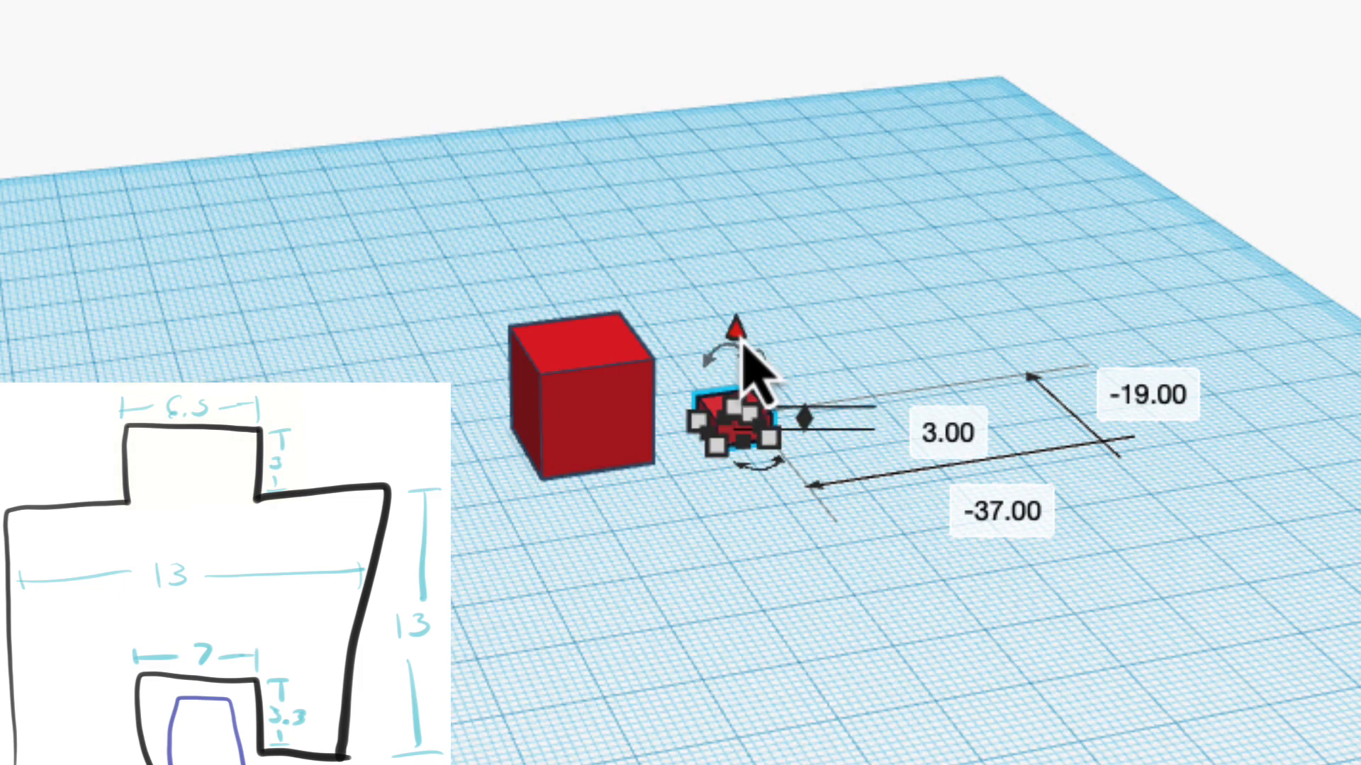
left_click_drag(735, 322, 723, 240)
left_click(380, 328)
left_click_drag(333, 244, 930, 521)
key("l")
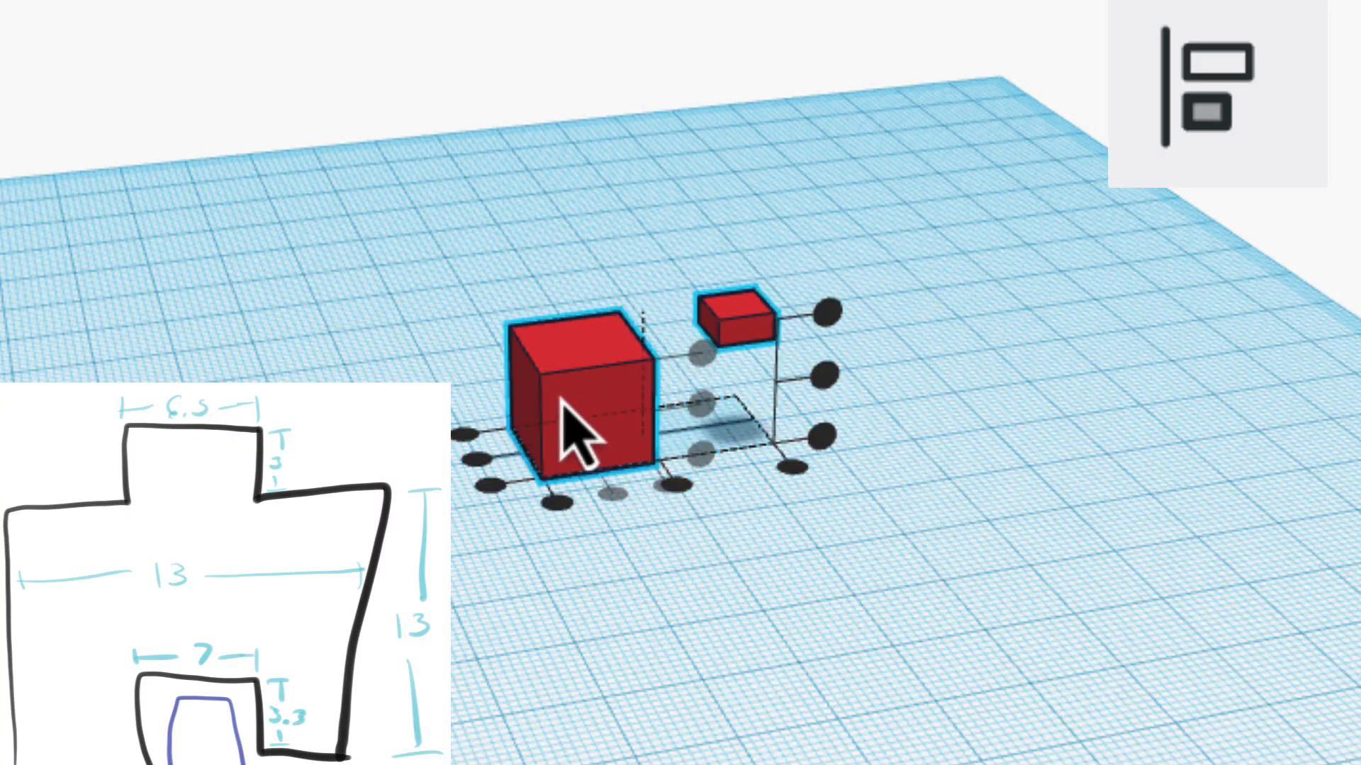
left_click(684, 495)
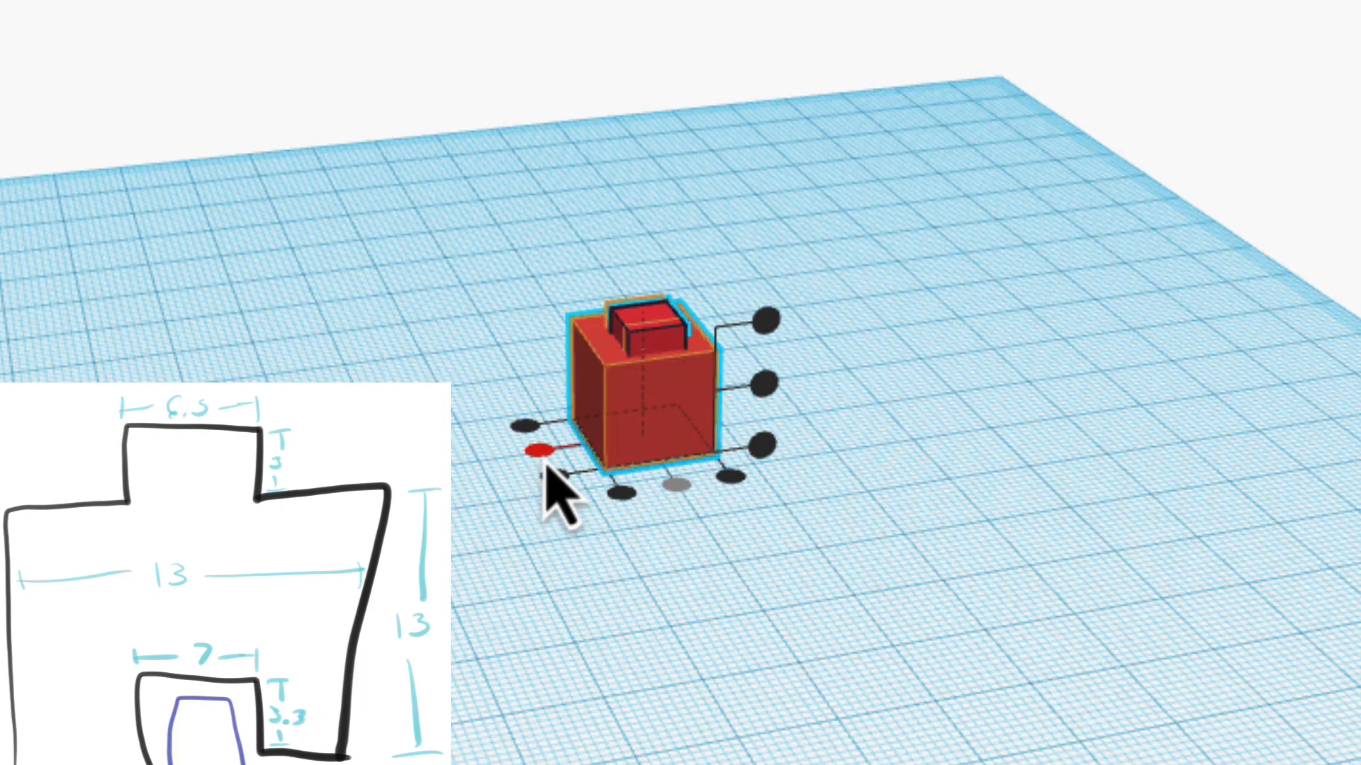
left_click(1009, 546)
- Group the small box and the cube beneath it into one brick
mouse_move(1008, 547)
right_mouse_down()
mouse_move(863, 486)
mouse_move(816, 436)
right_mouse_up()
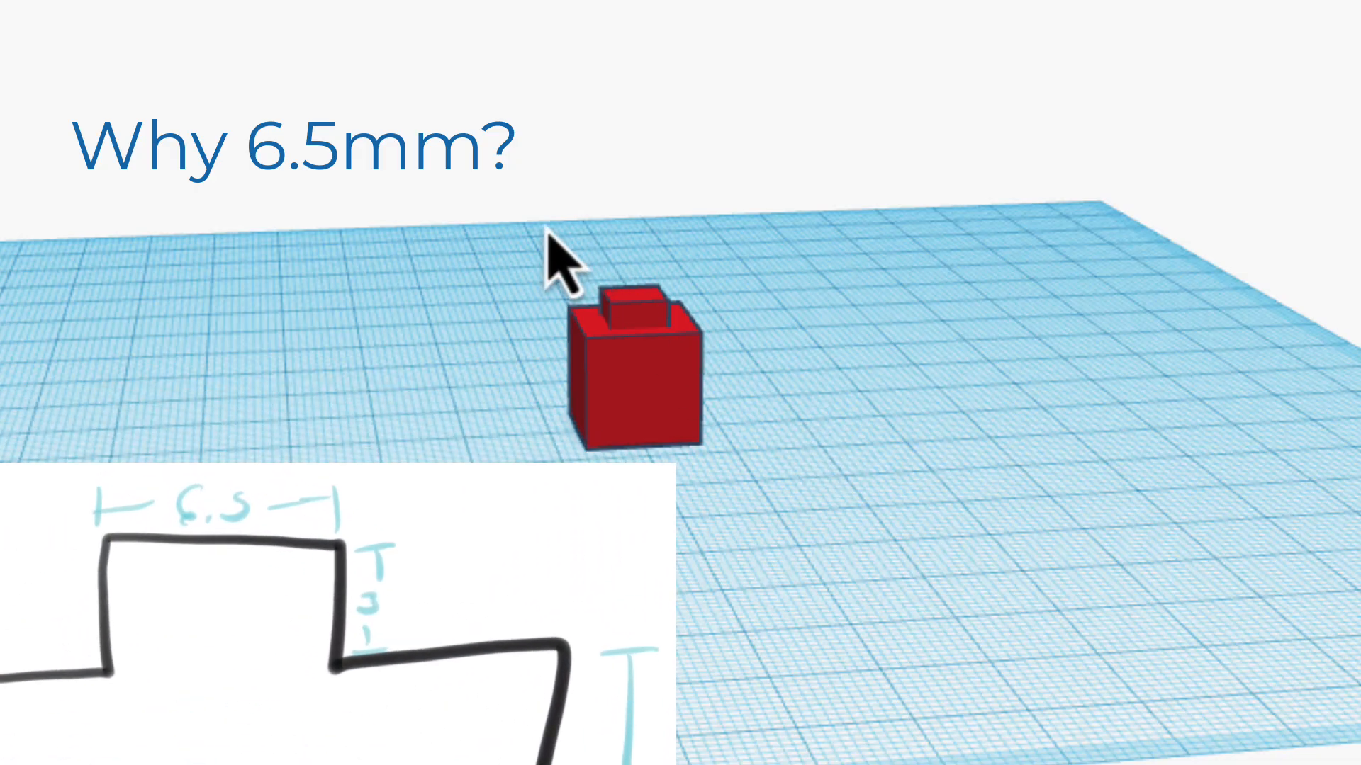
left_click_drag(540, 234, 914, 574)
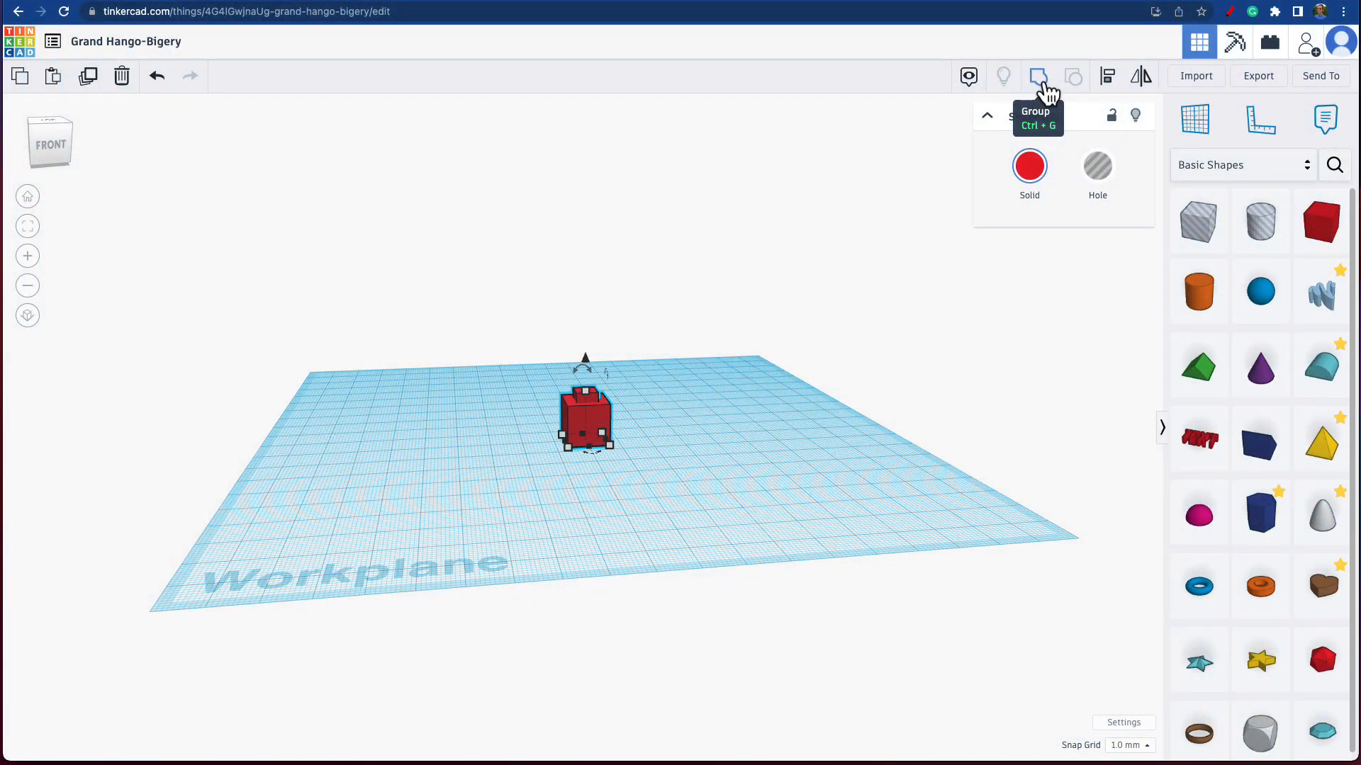
right_click_drag(741, 401, 721, 389)
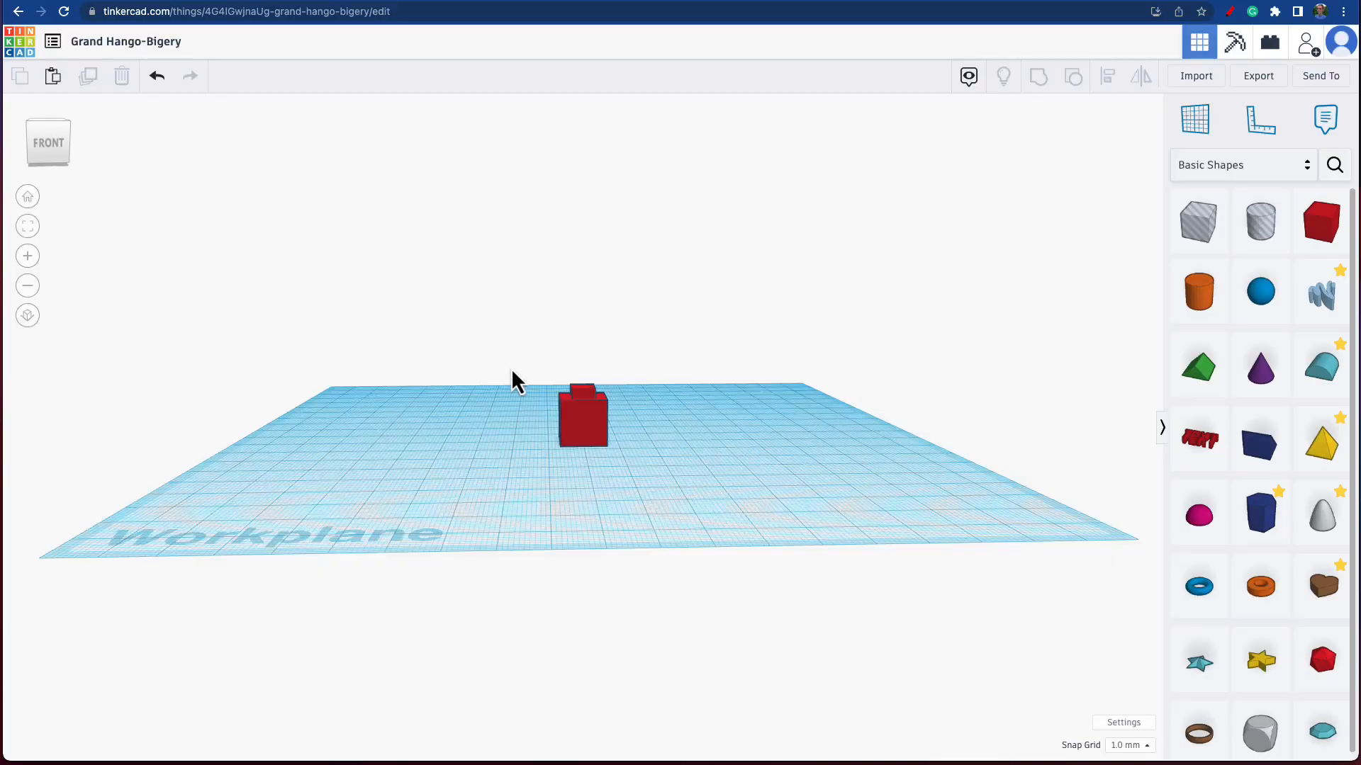
left_click_drag(657, 464, 659, 471)
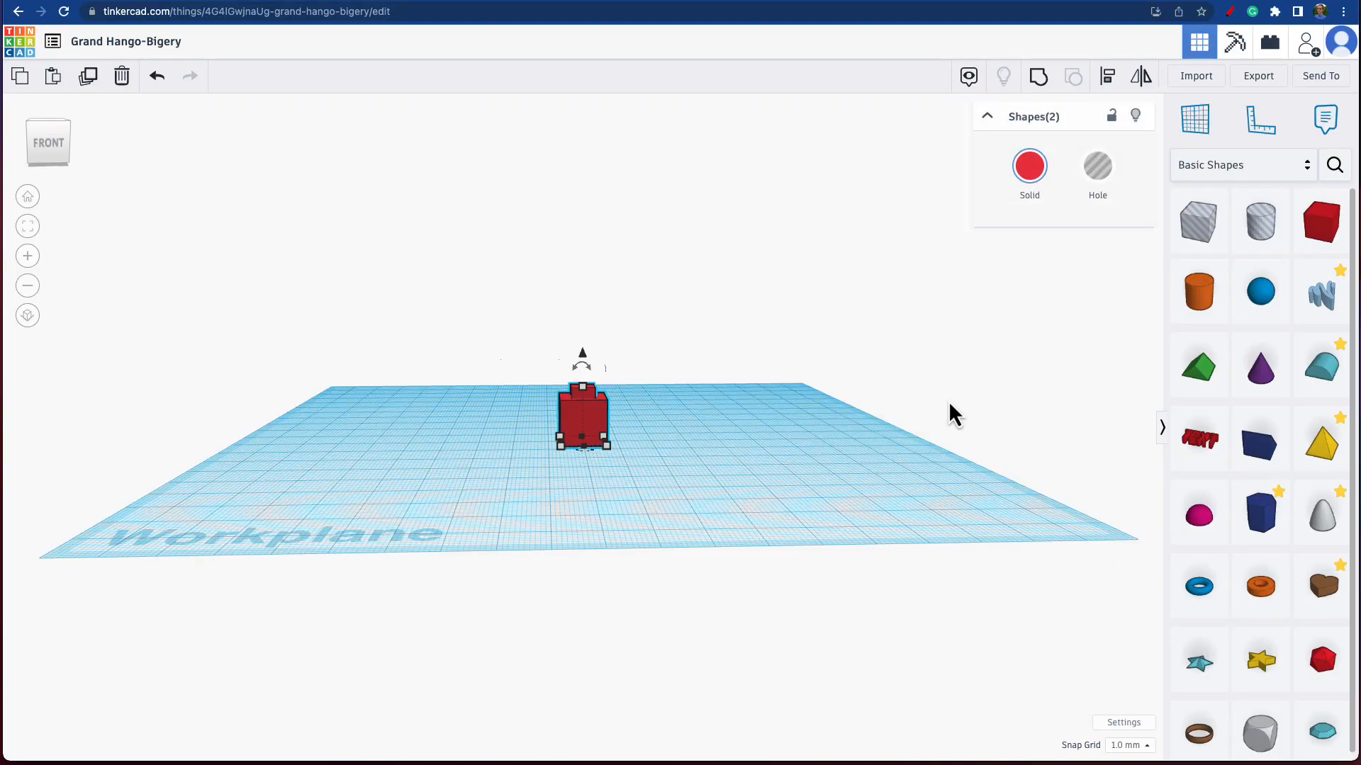
left_click(1043, 87)
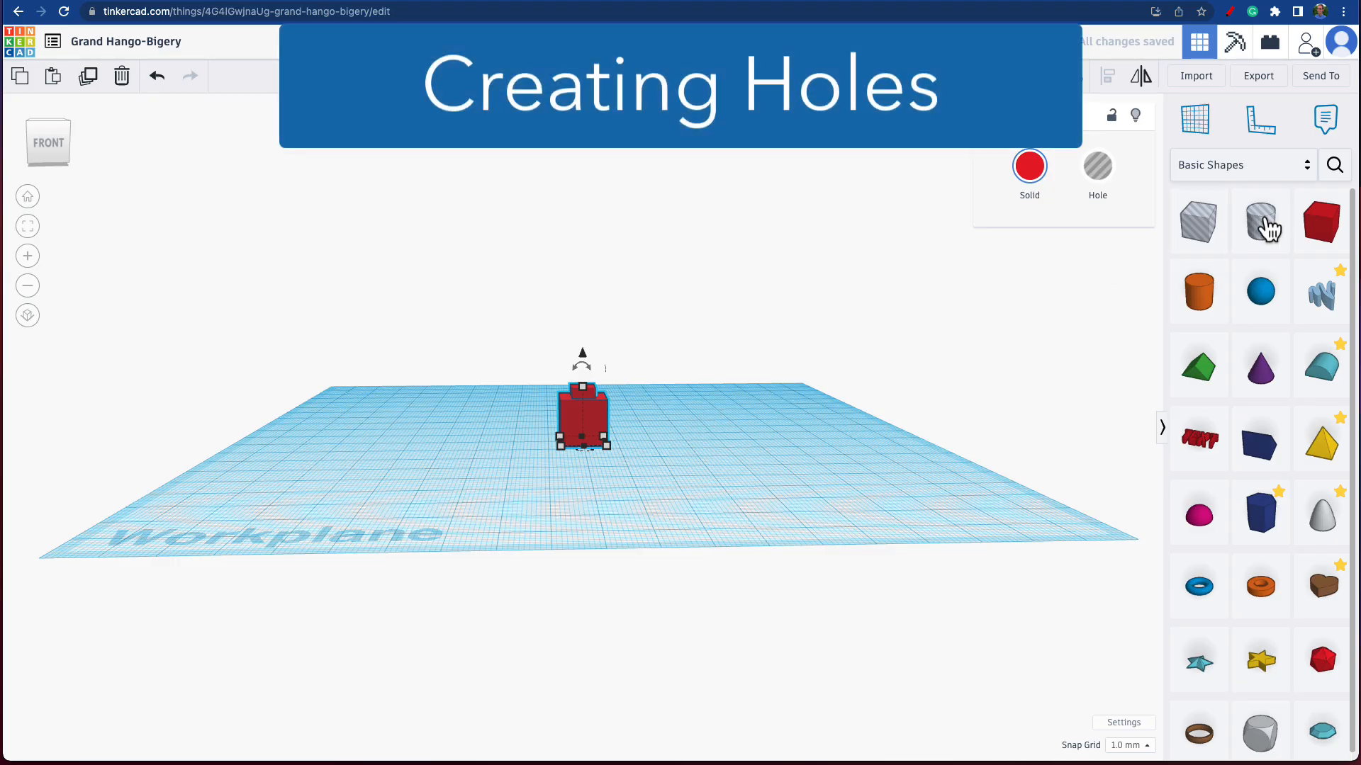
- Place another box beside the brick and size it 7 mm long, 7 mm wide and 3.2 mm high
left_click_drag(1319, 234, 802, 467)
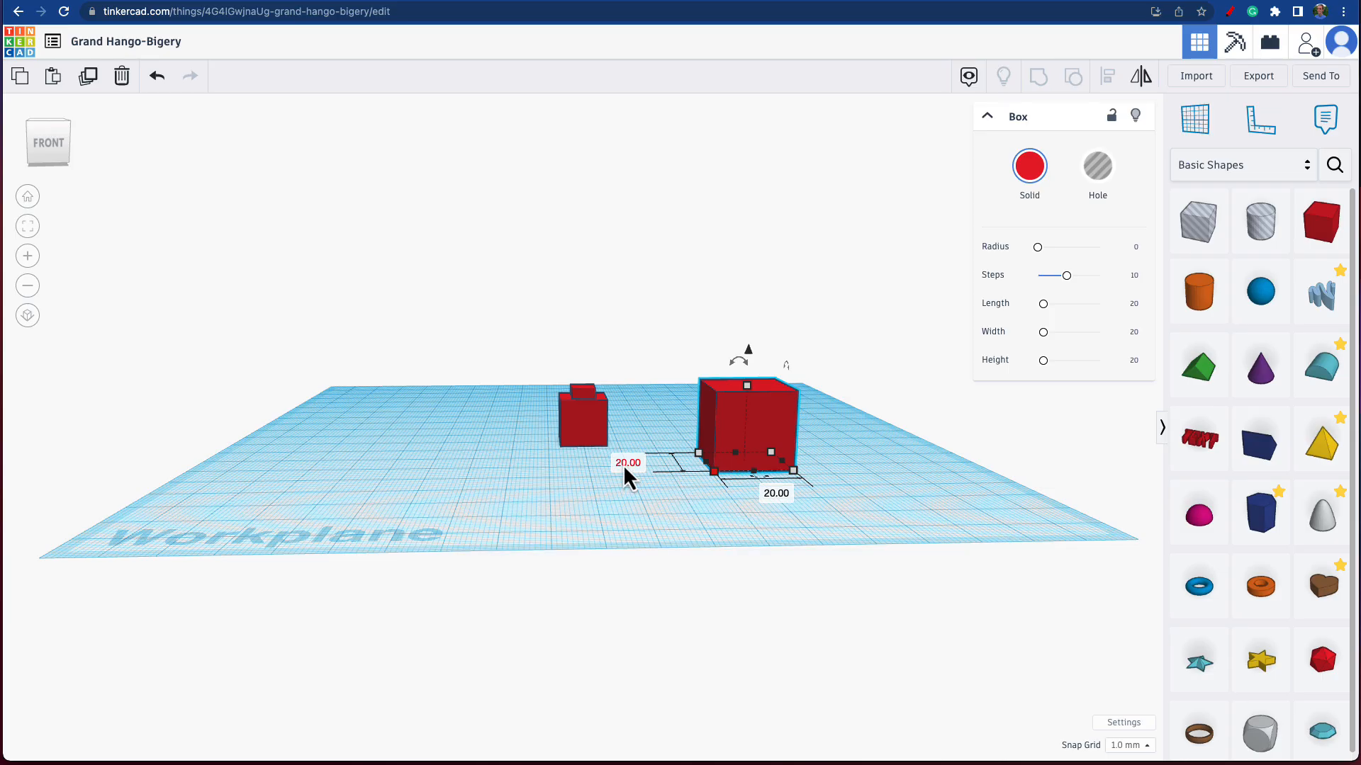
left_click(623, 464)
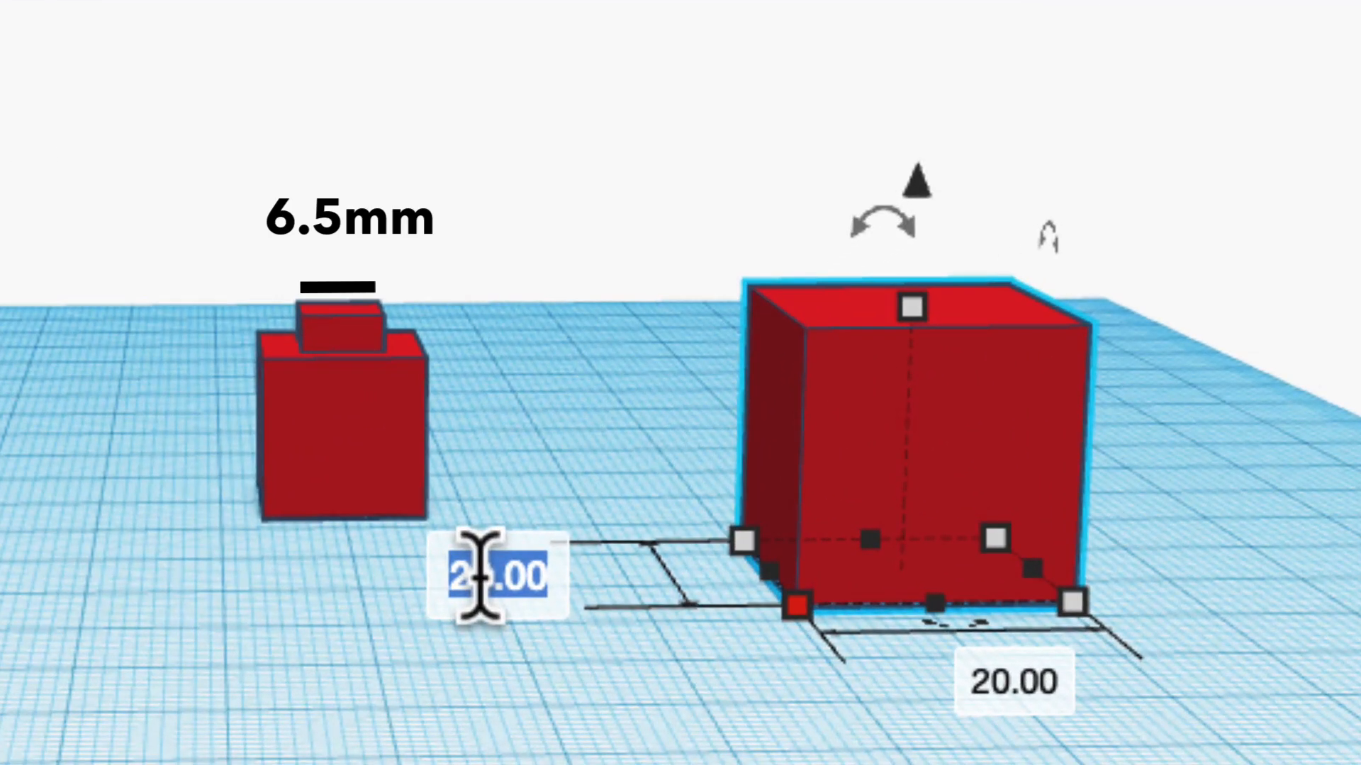
type("7")
key("Return")
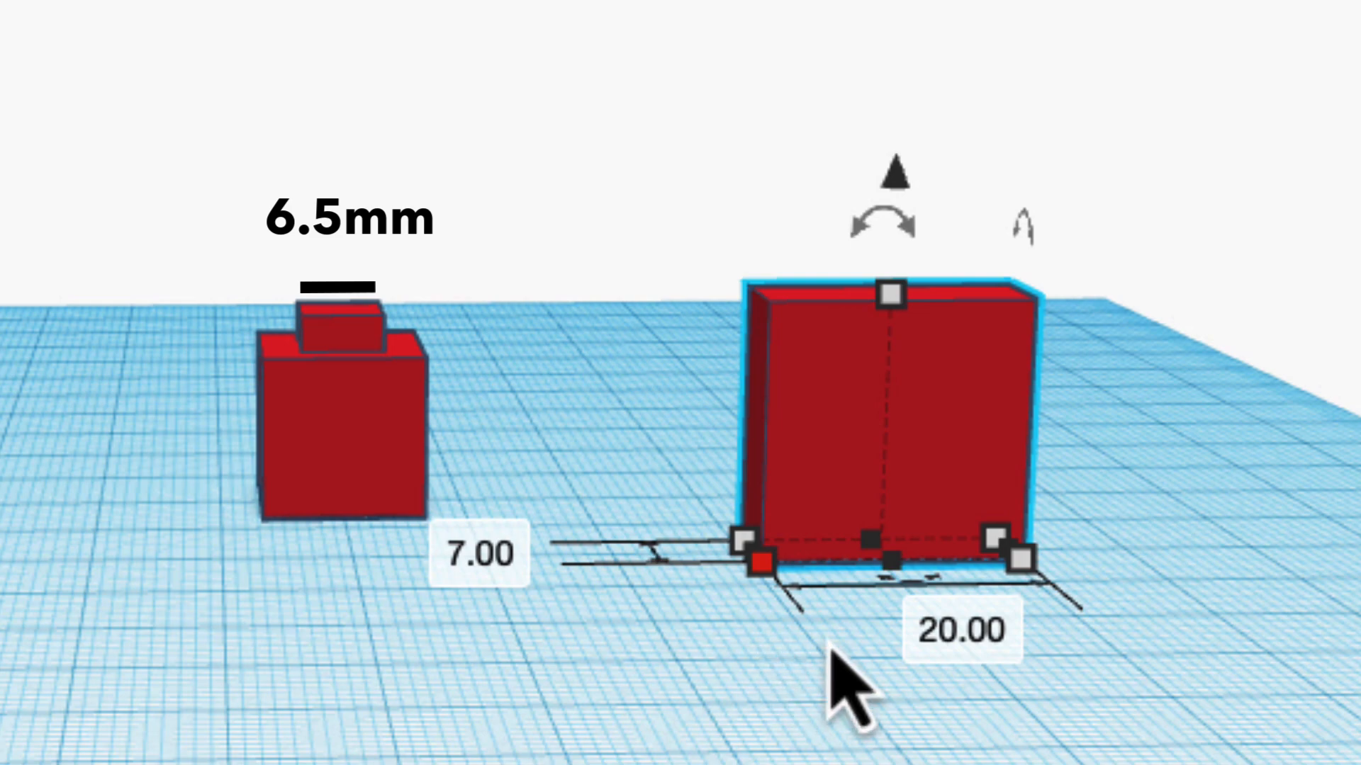
left_click(1000, 625)
type("7")
key("Return")
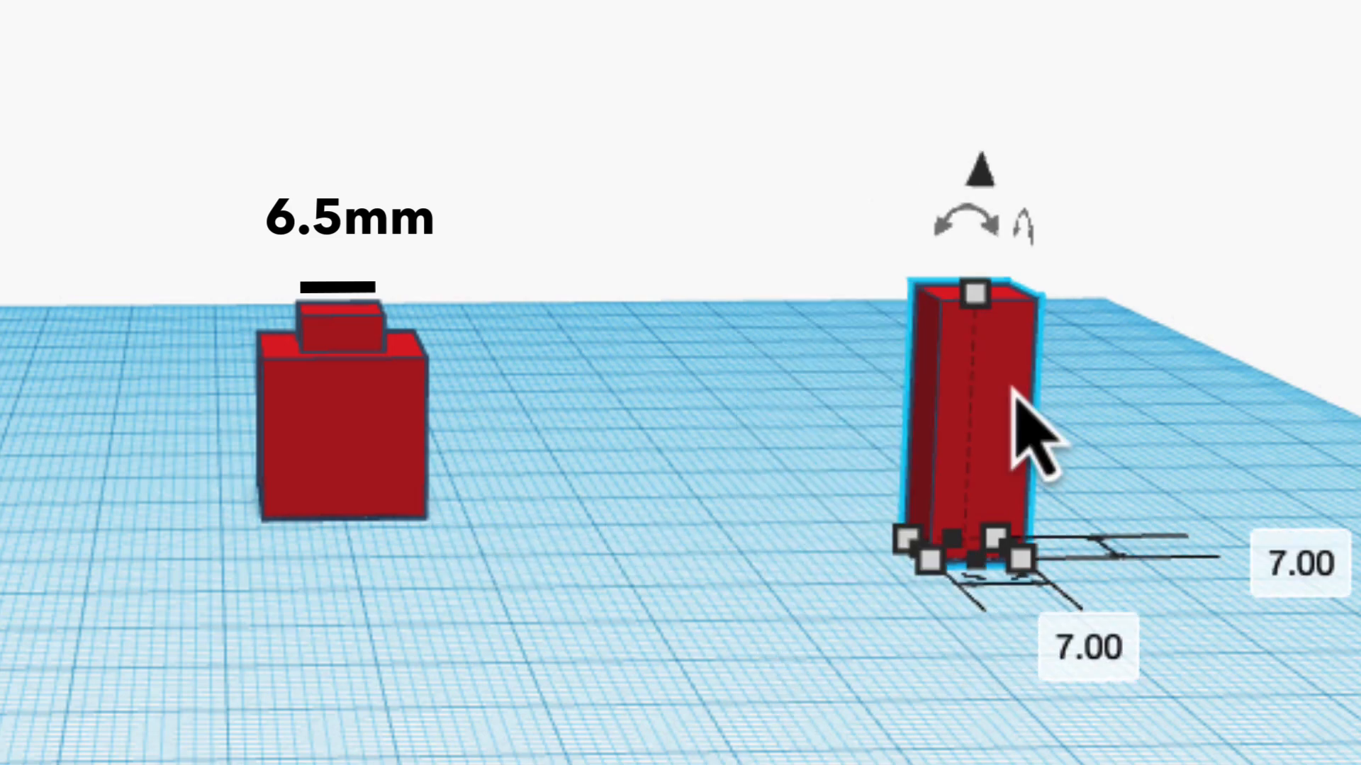
left_click_drag(1017, 418, 864, 402)
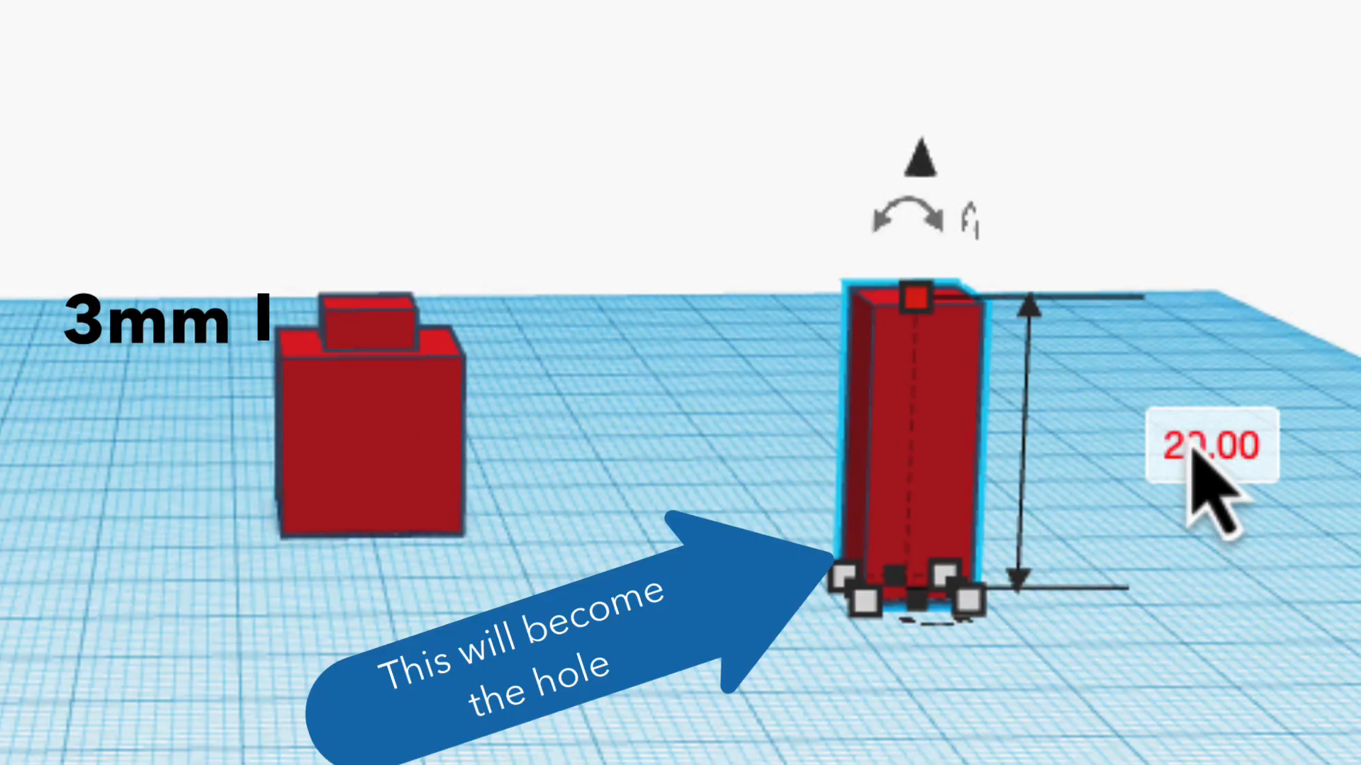
left_click(1193, 450)
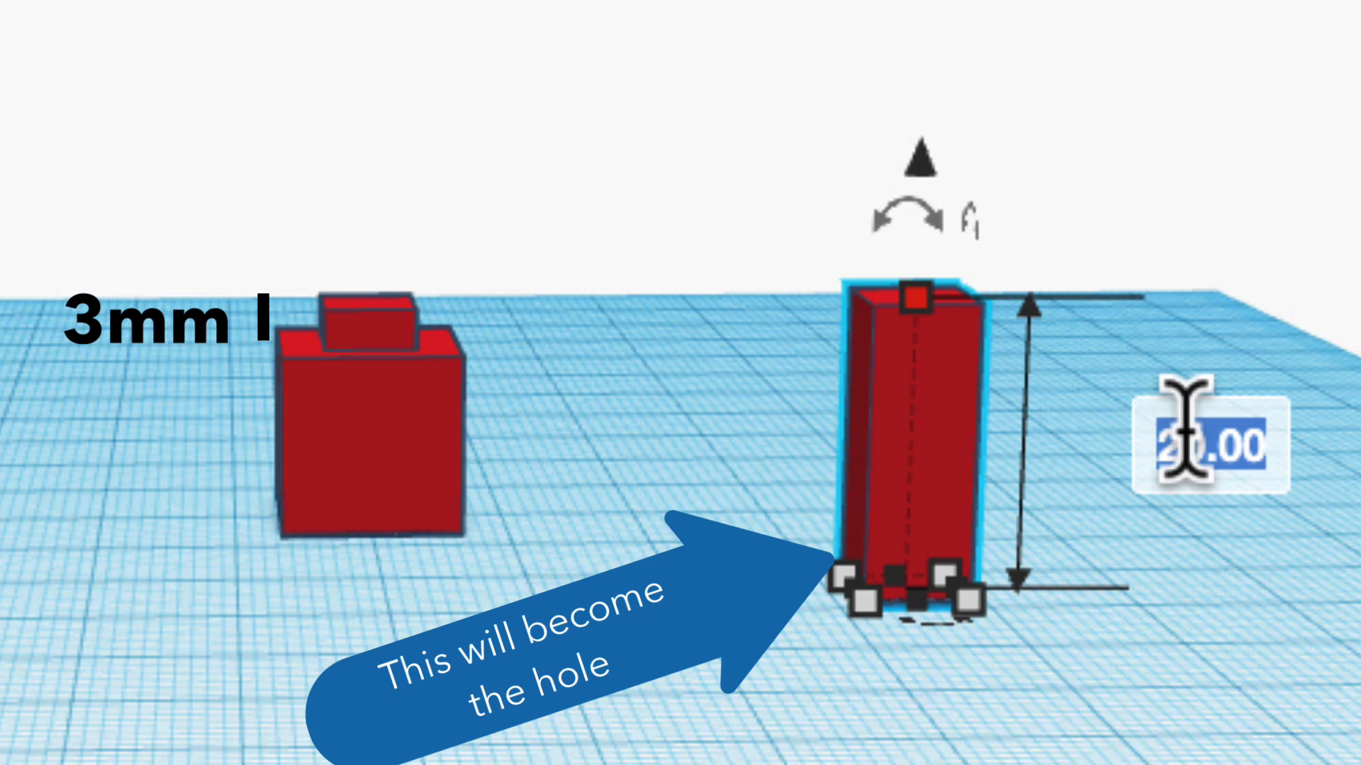
type("3.2")
key("Return")
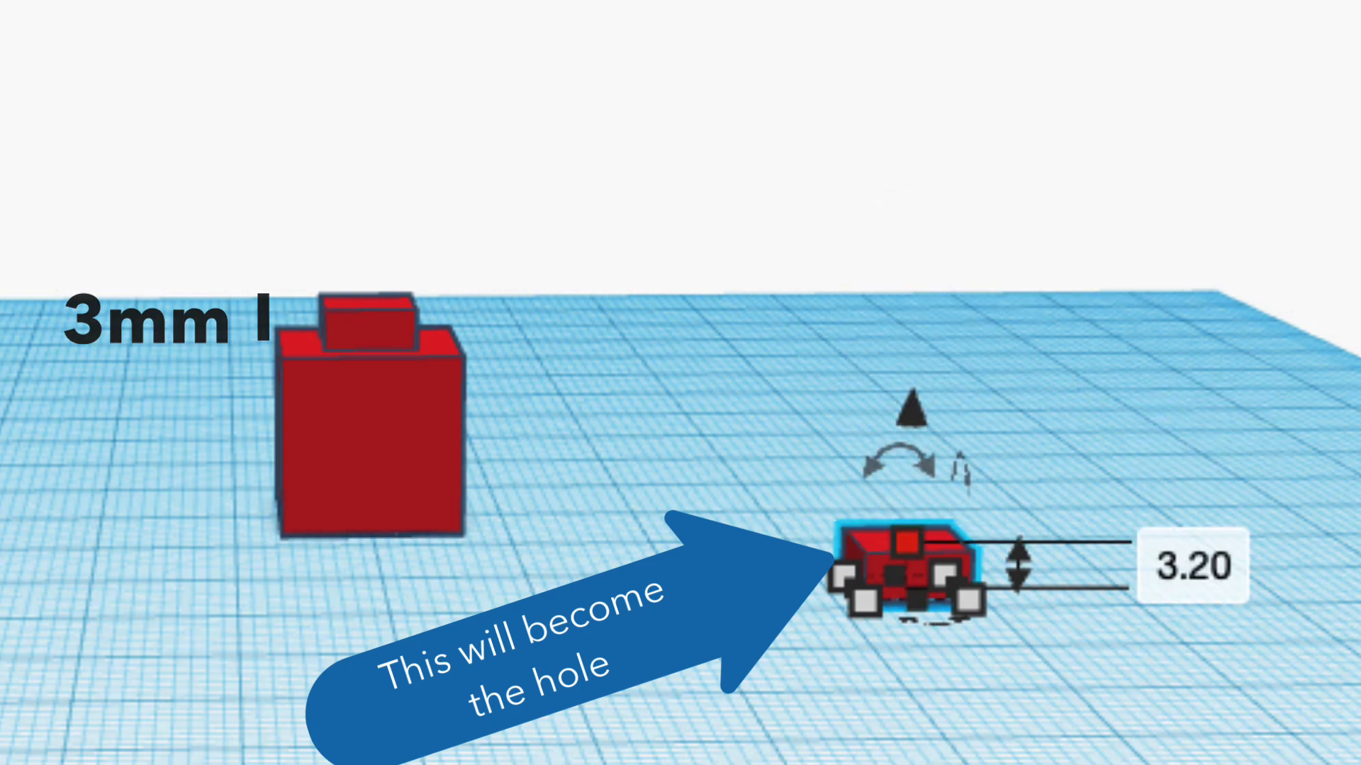
- Turn the new 7 mm box into a hole shape
left_click(1163, 470)
left_click_drag(784, 466, 1056, 679)
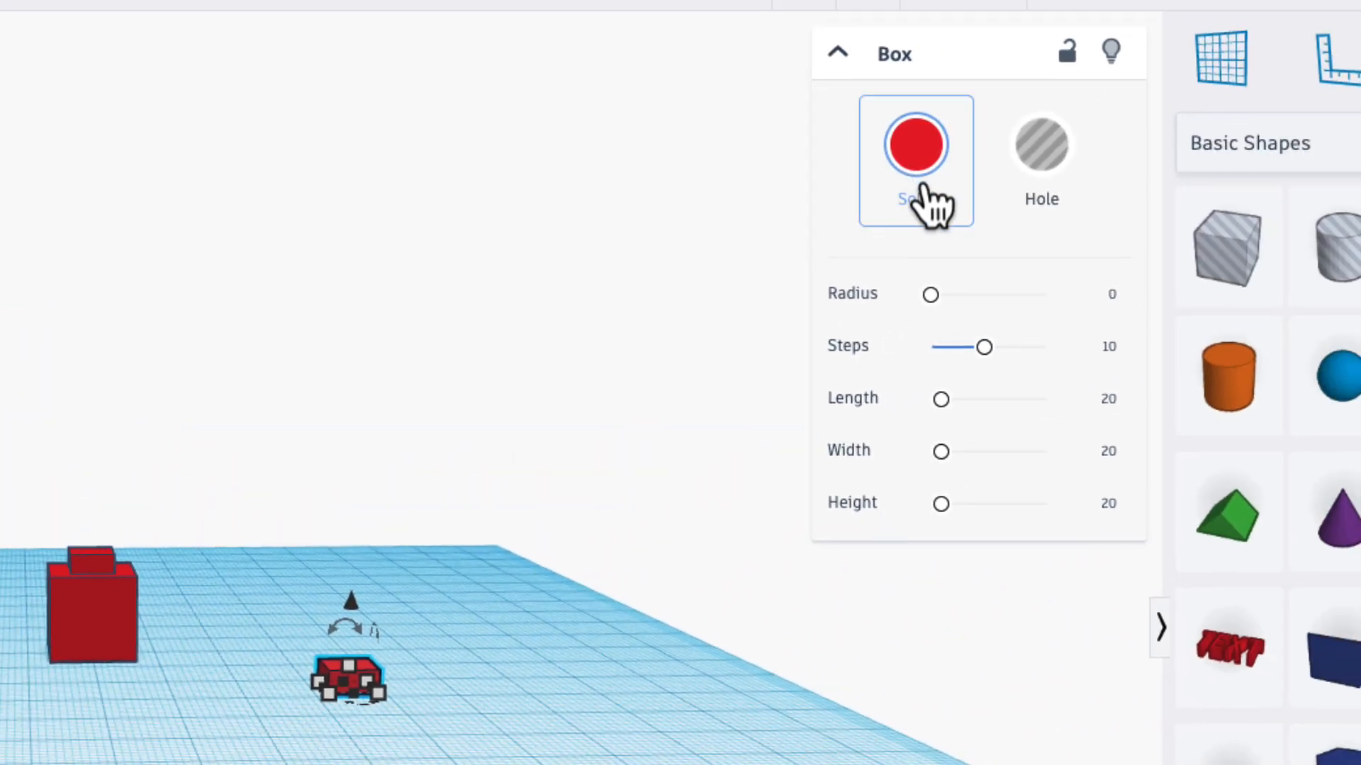
left_click(1048, 188)
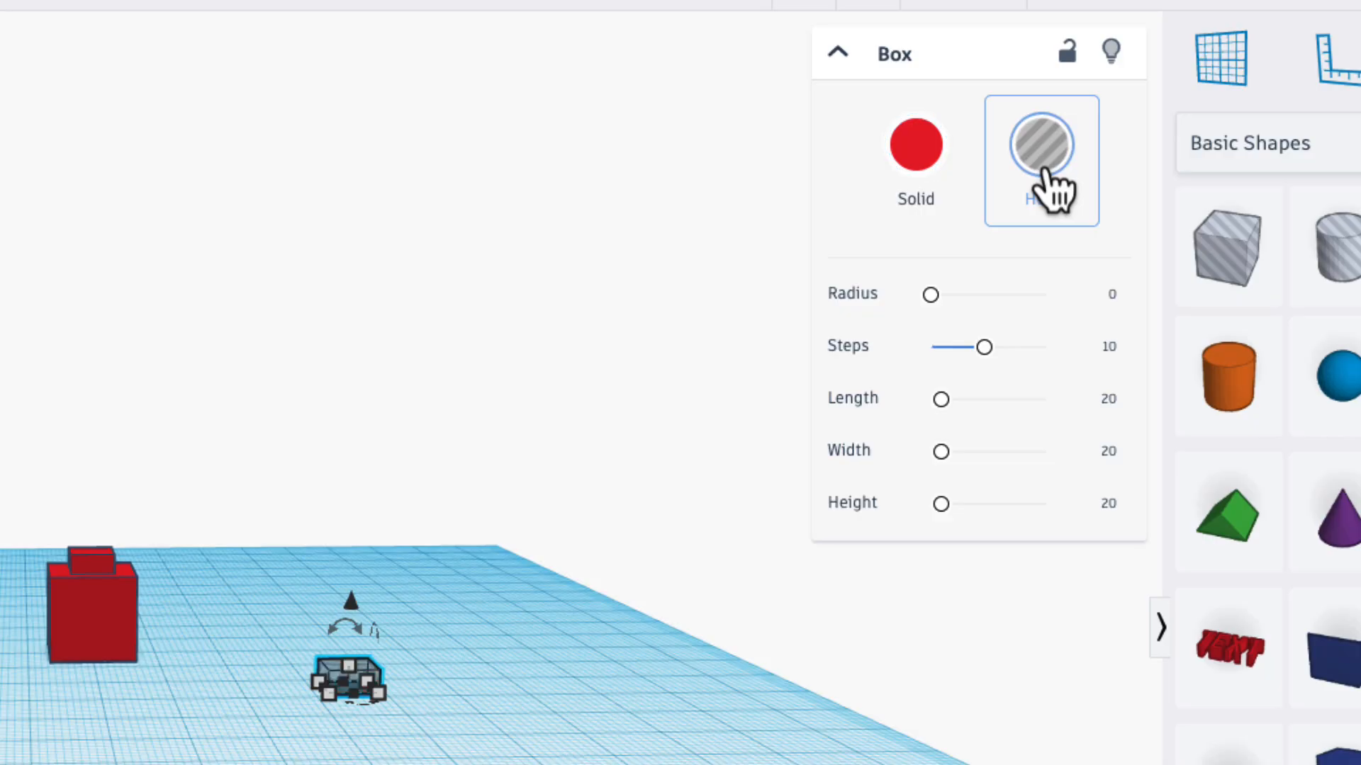
left_click(544, 671)
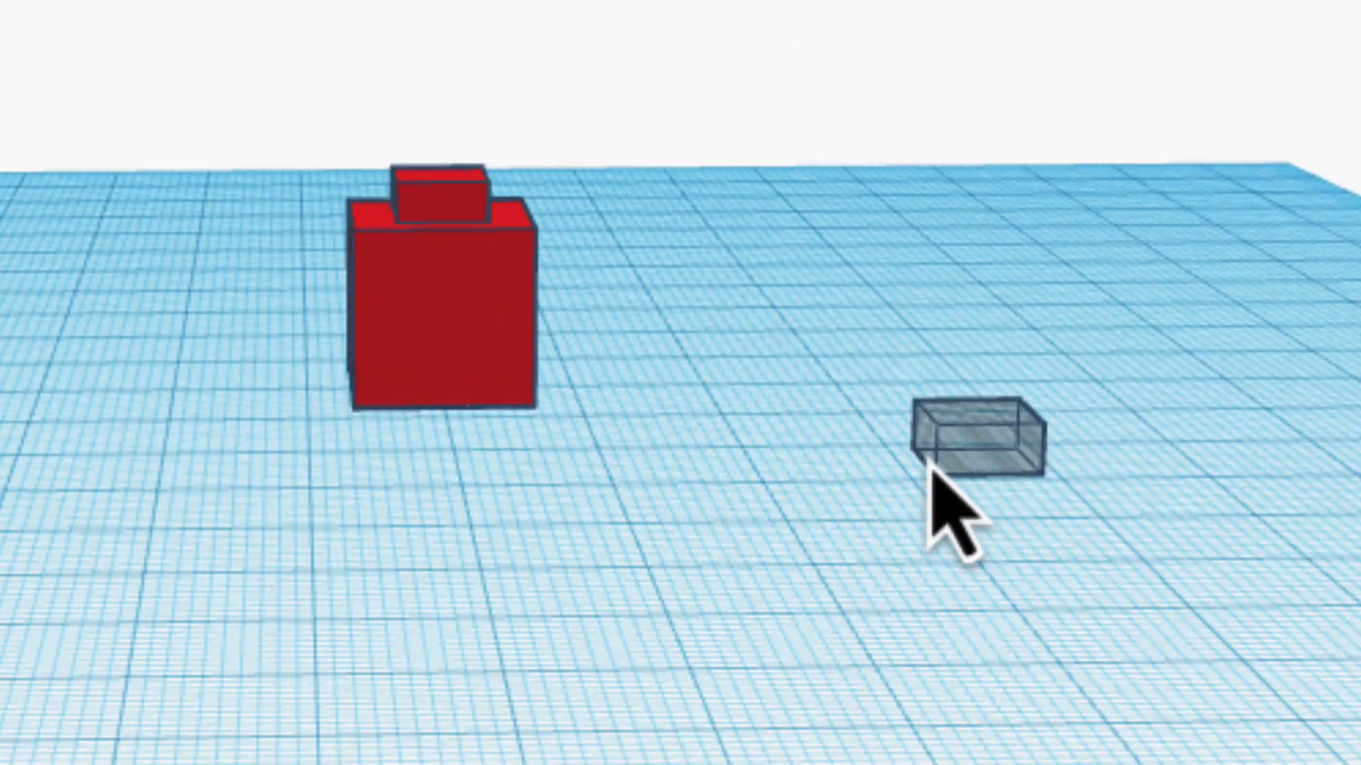
- Move the hole box to the brick's base and centre it with the brick on both horizontal axes
left_click_drag(926, 456, 462, 447)
left_click_drag(629, 279, 791, 730)
key("l")
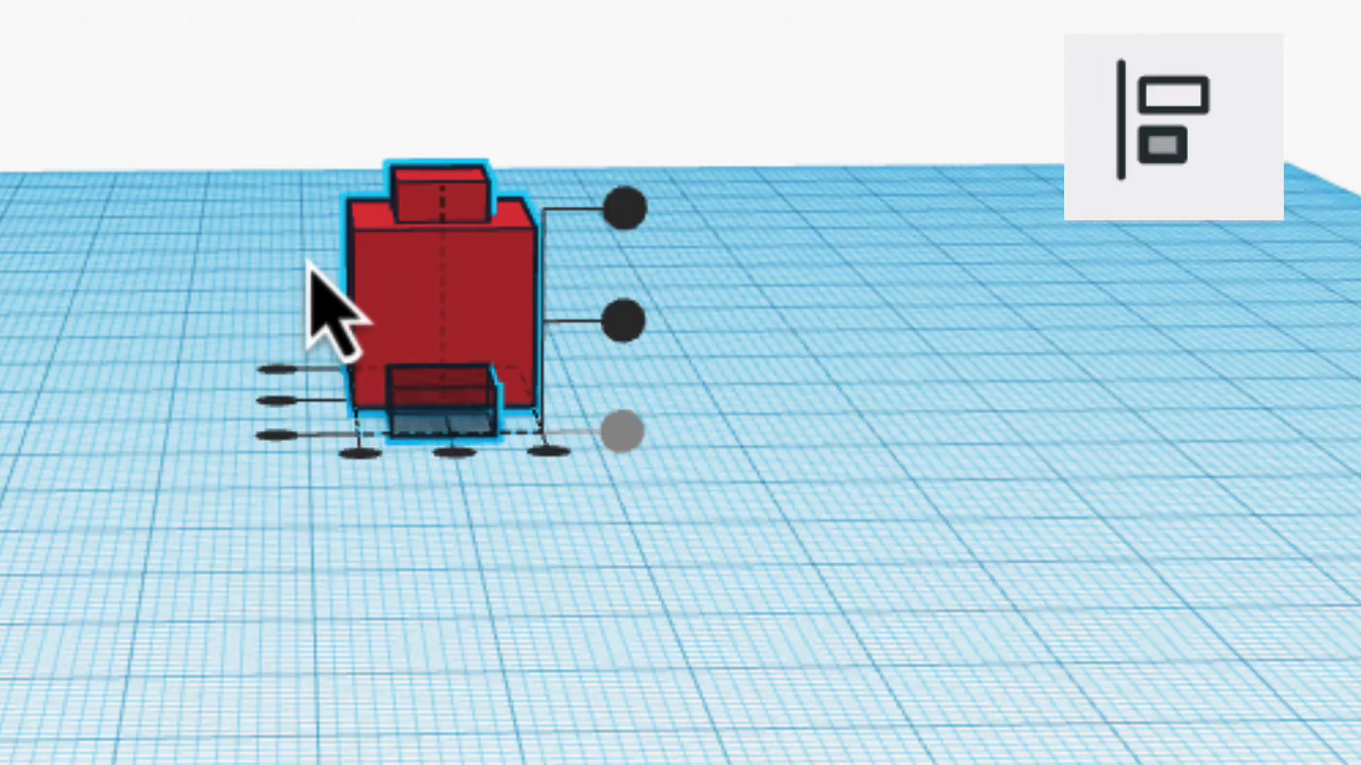
right_click_drag(141, 375, 352, 526)
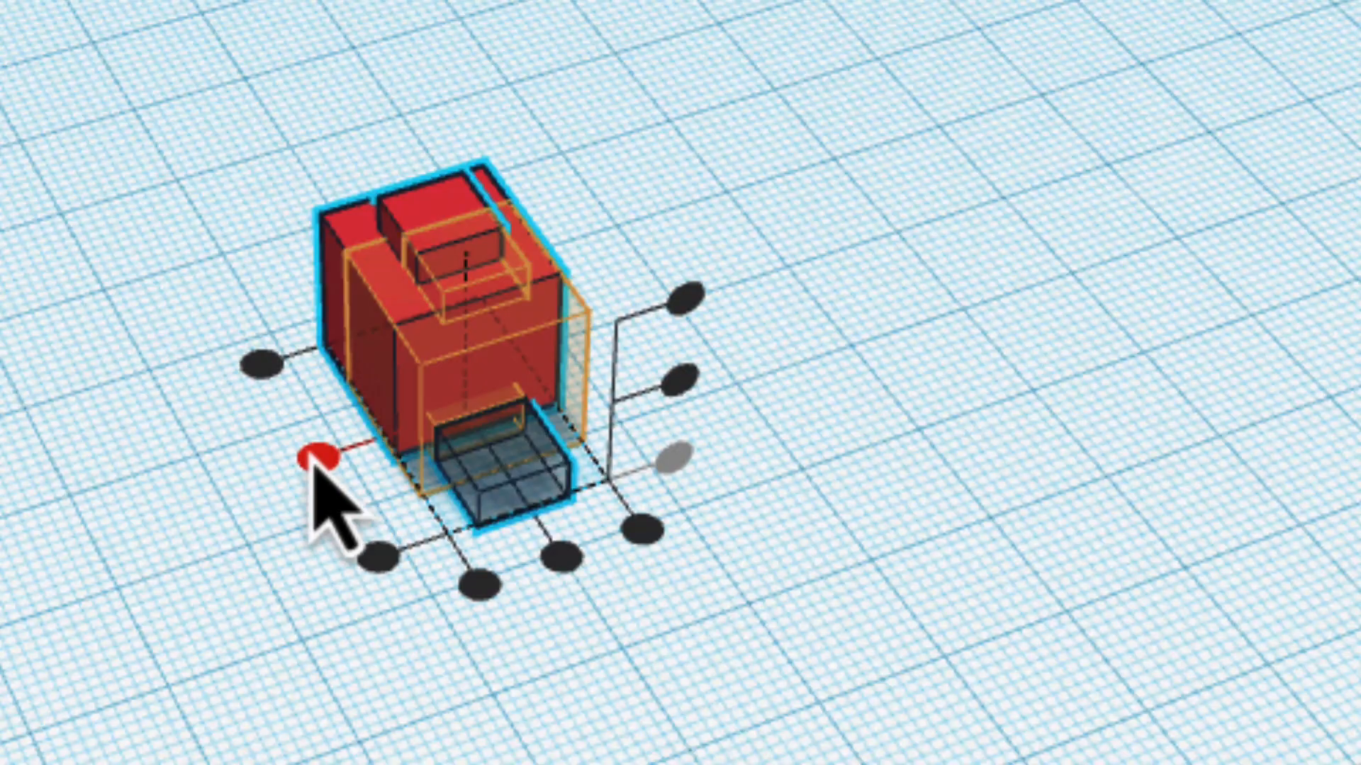
left_click(319, 457)
left_click(534, 535)
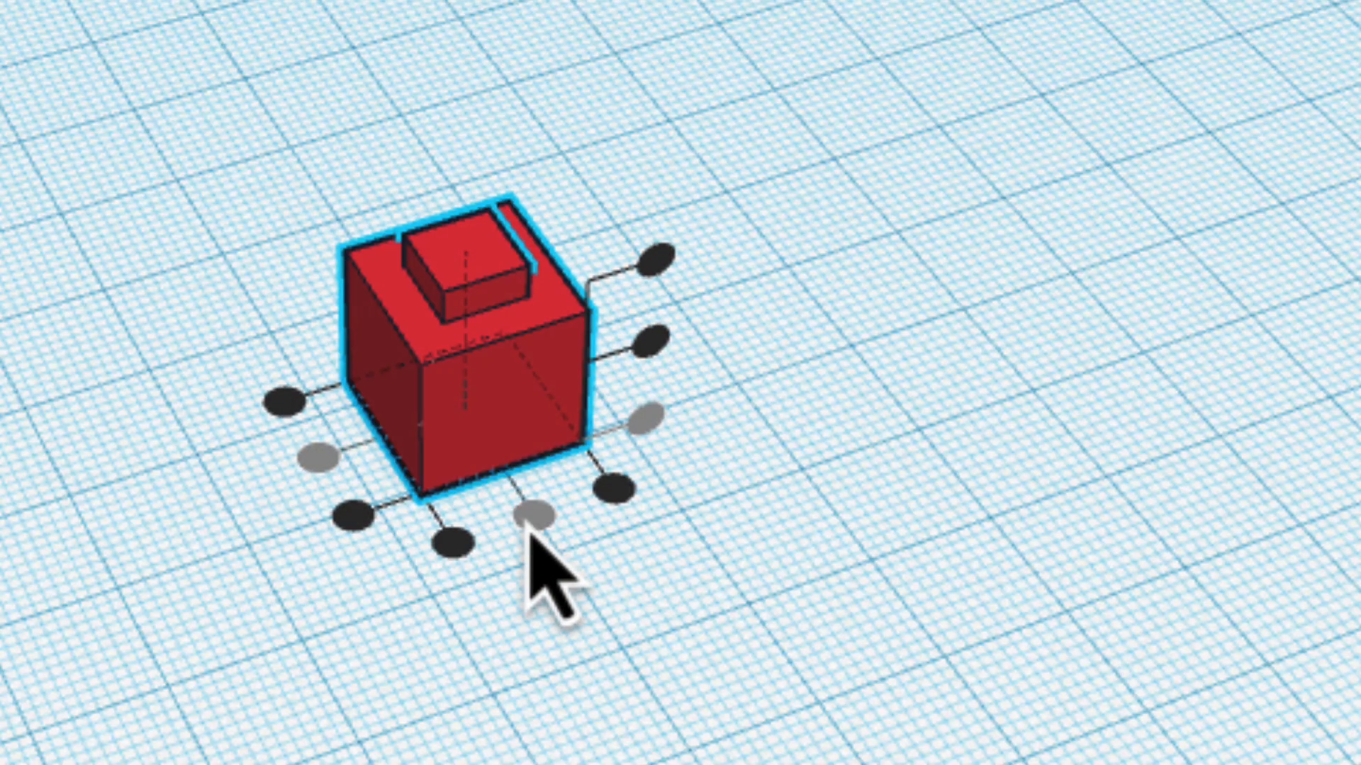
left_click(682, 601)
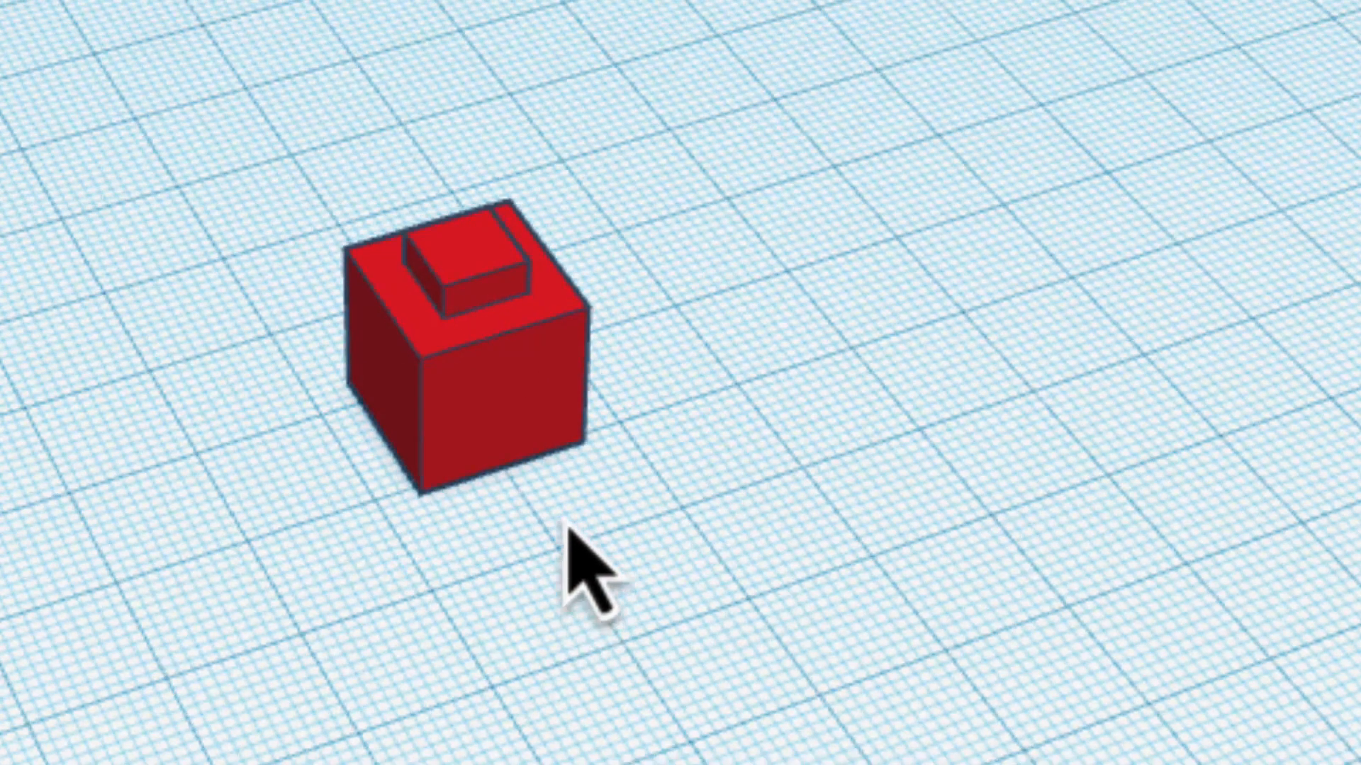
- Group the brick with the hole box to cut the socket, and check the recess from underneath
right_click_drag(567, 567, 515, 505)
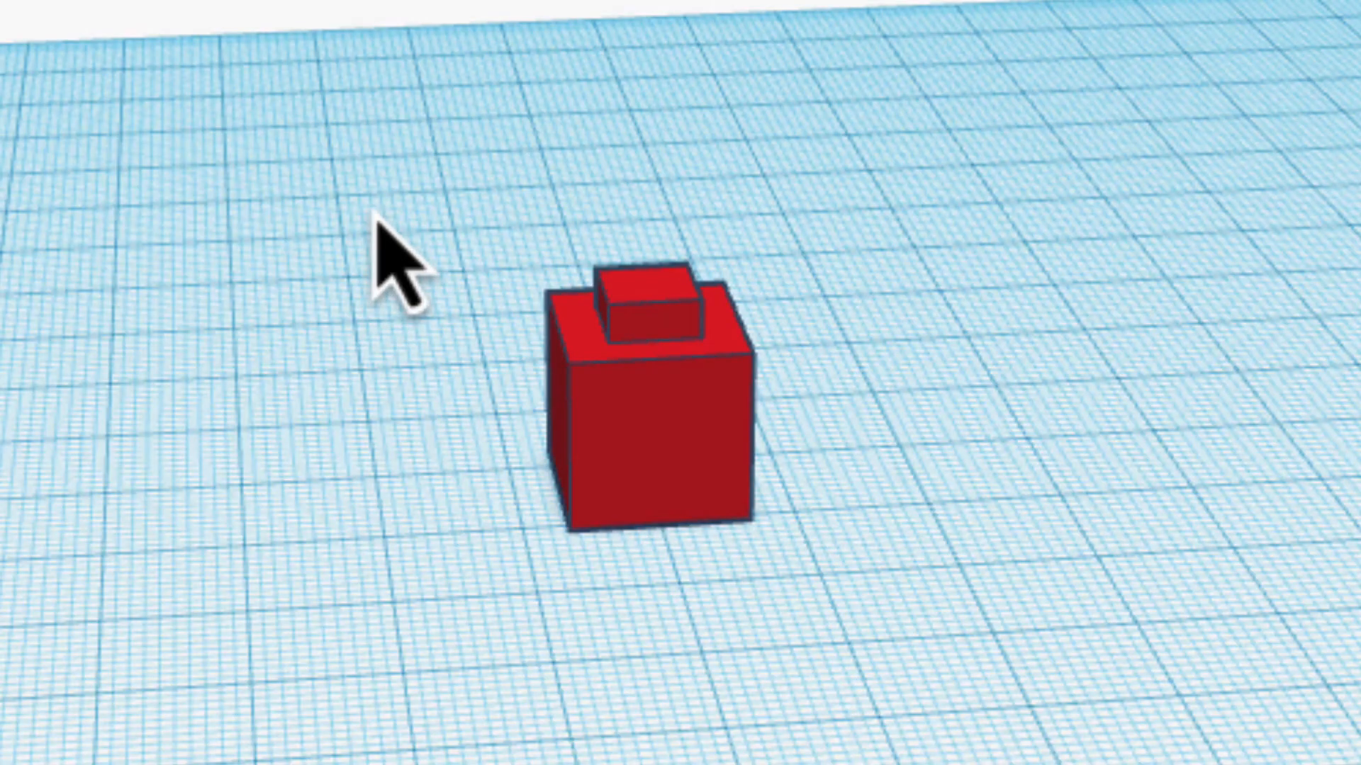
left_click_drag(314, 484, 522, 629)
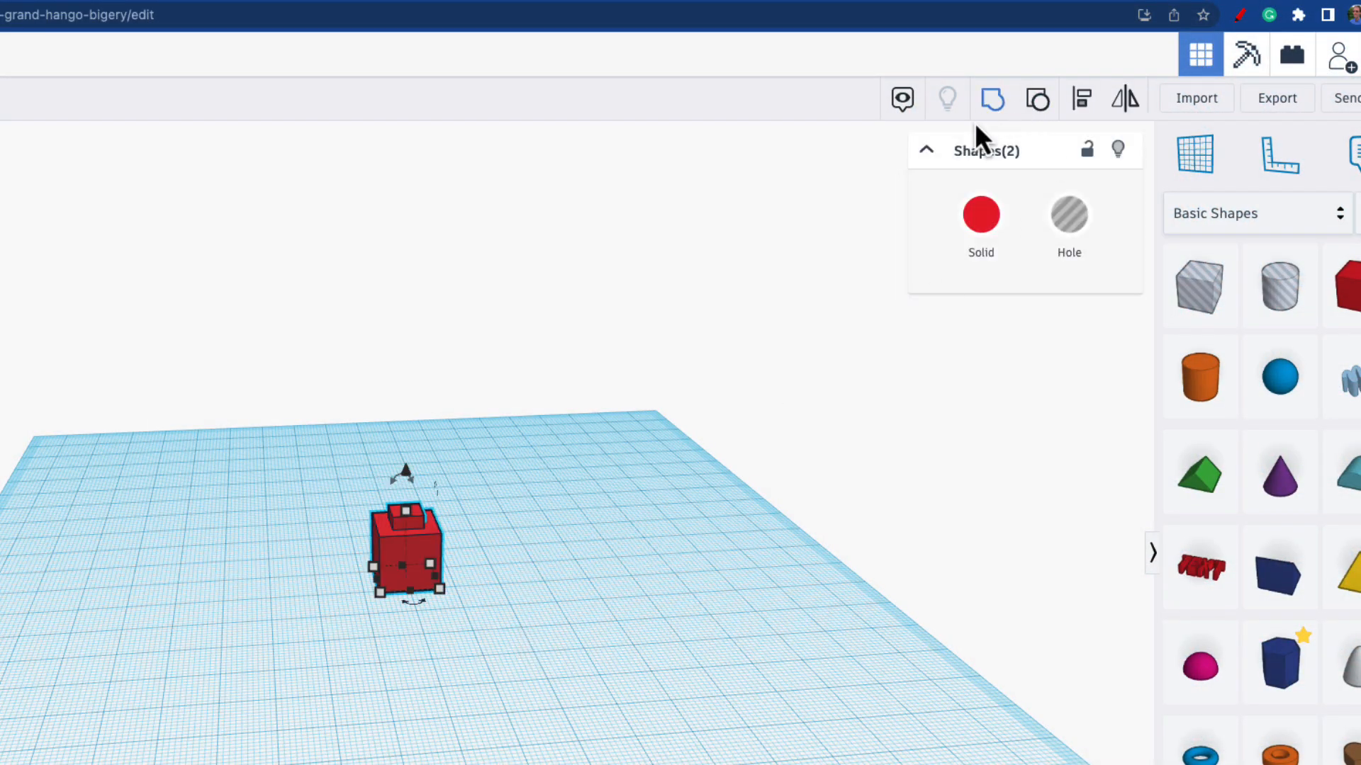
left_click(992, 100)
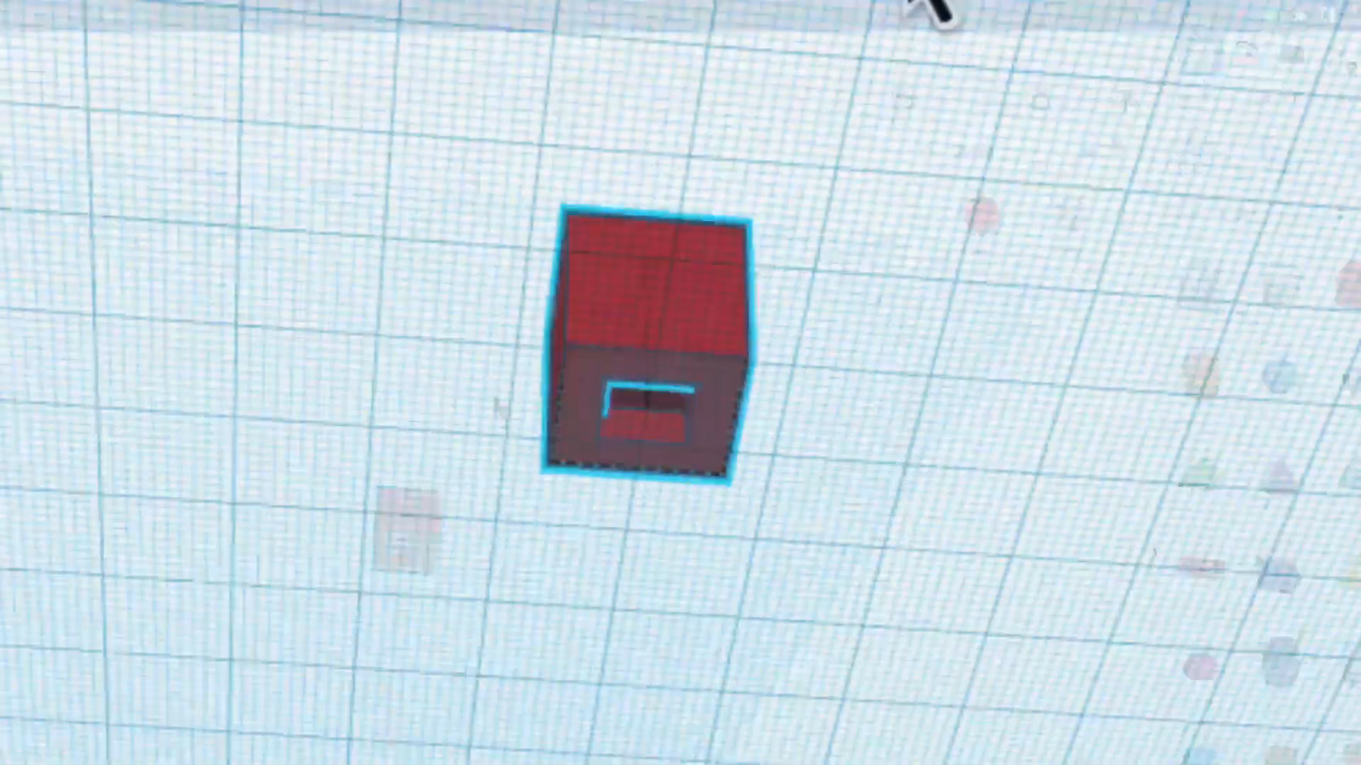
scroll(674, 337, "up", 3)
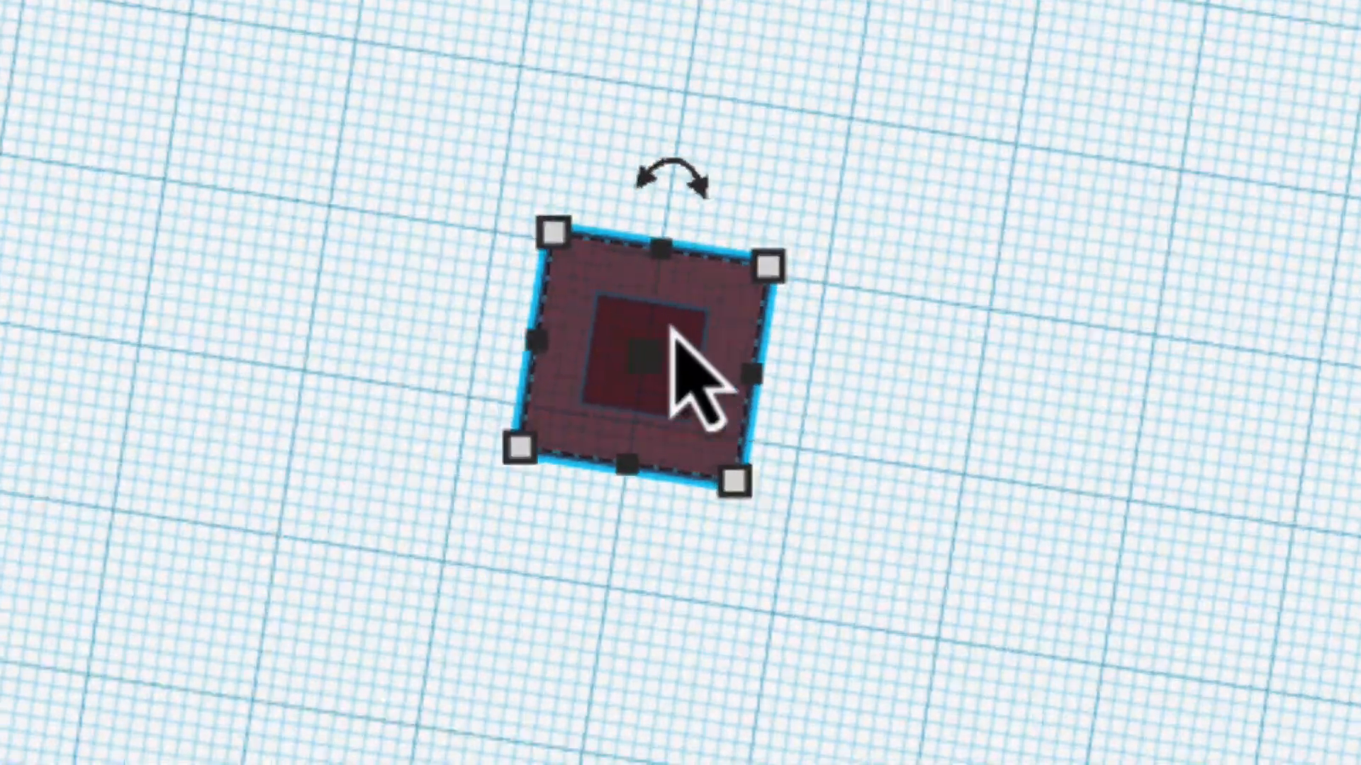
left_click(1063, 330)
right_click_drag(1063, 323, 724, 610)
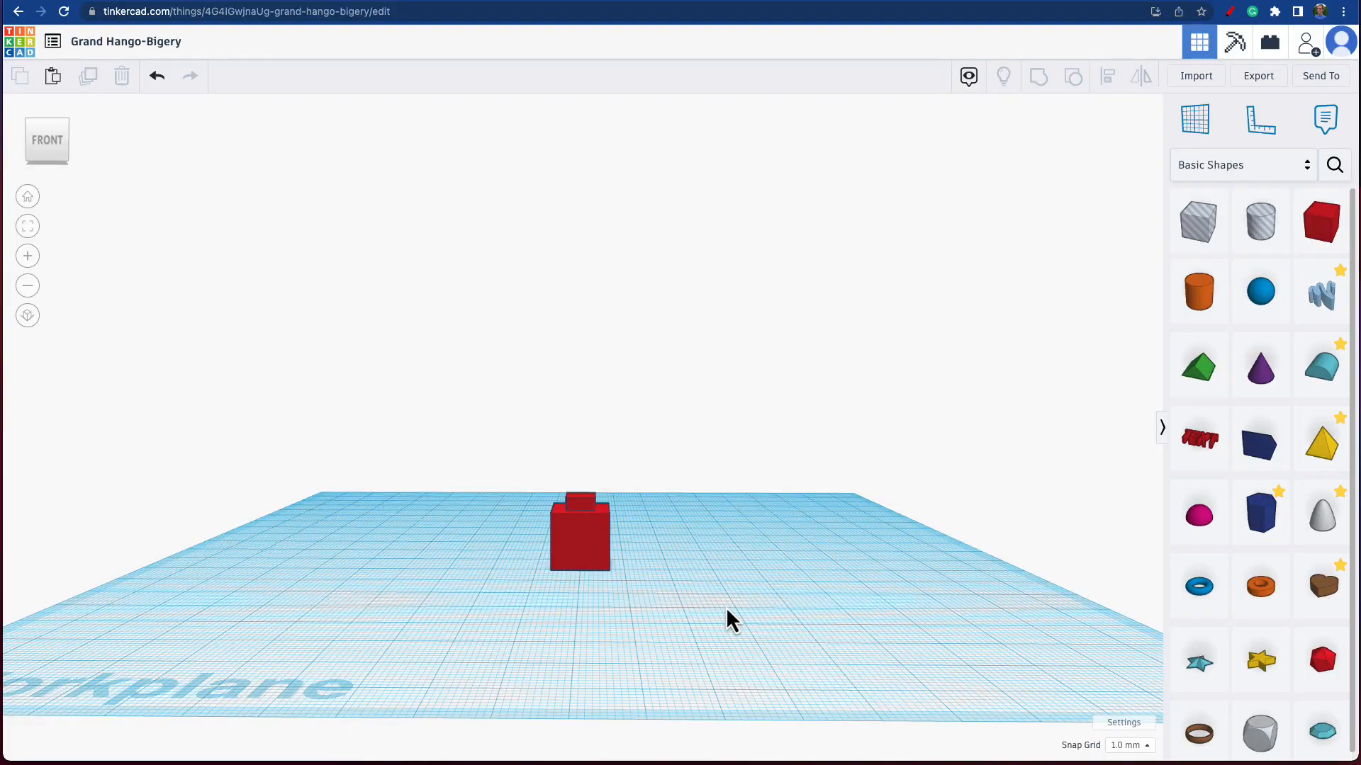
- Duplicate the brick and raise the copy until it sits stacked on top of the original
left_click(581, 548)
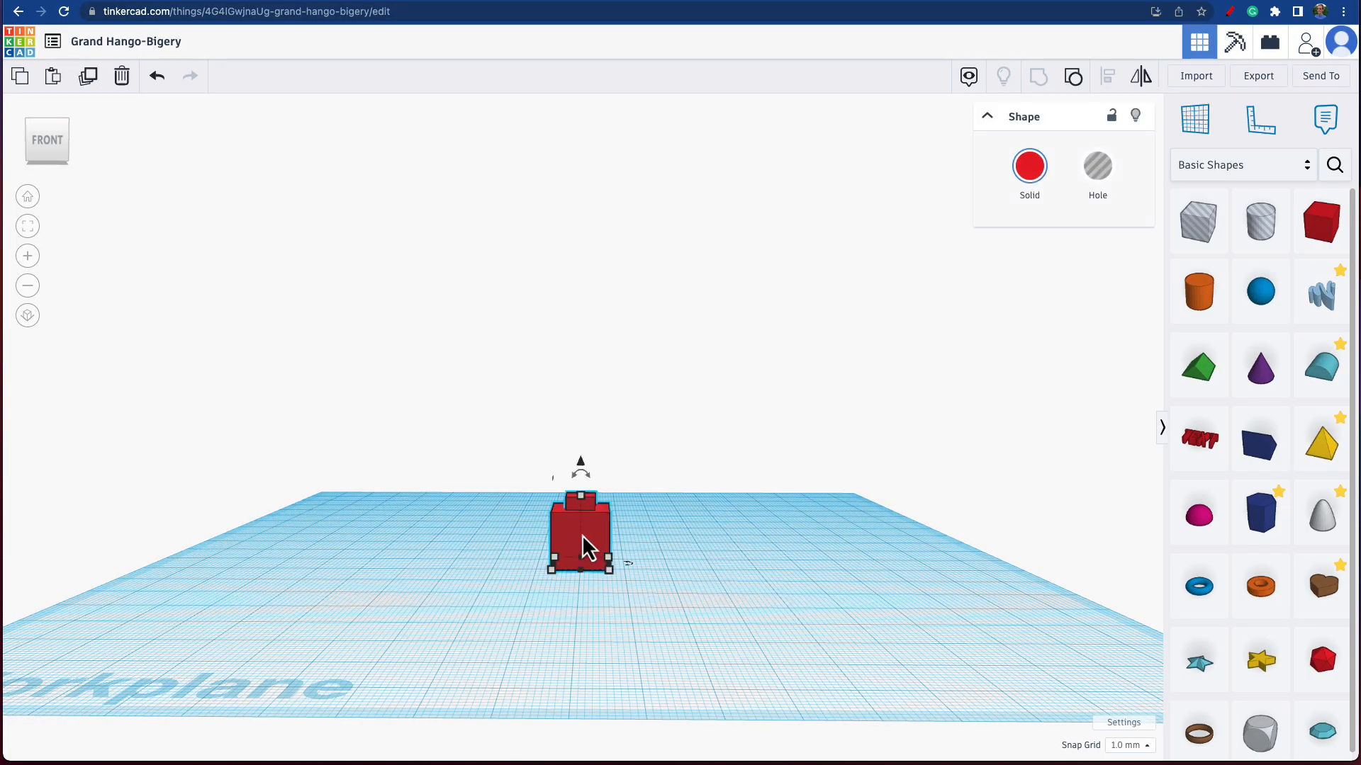
left_click(85, 80)
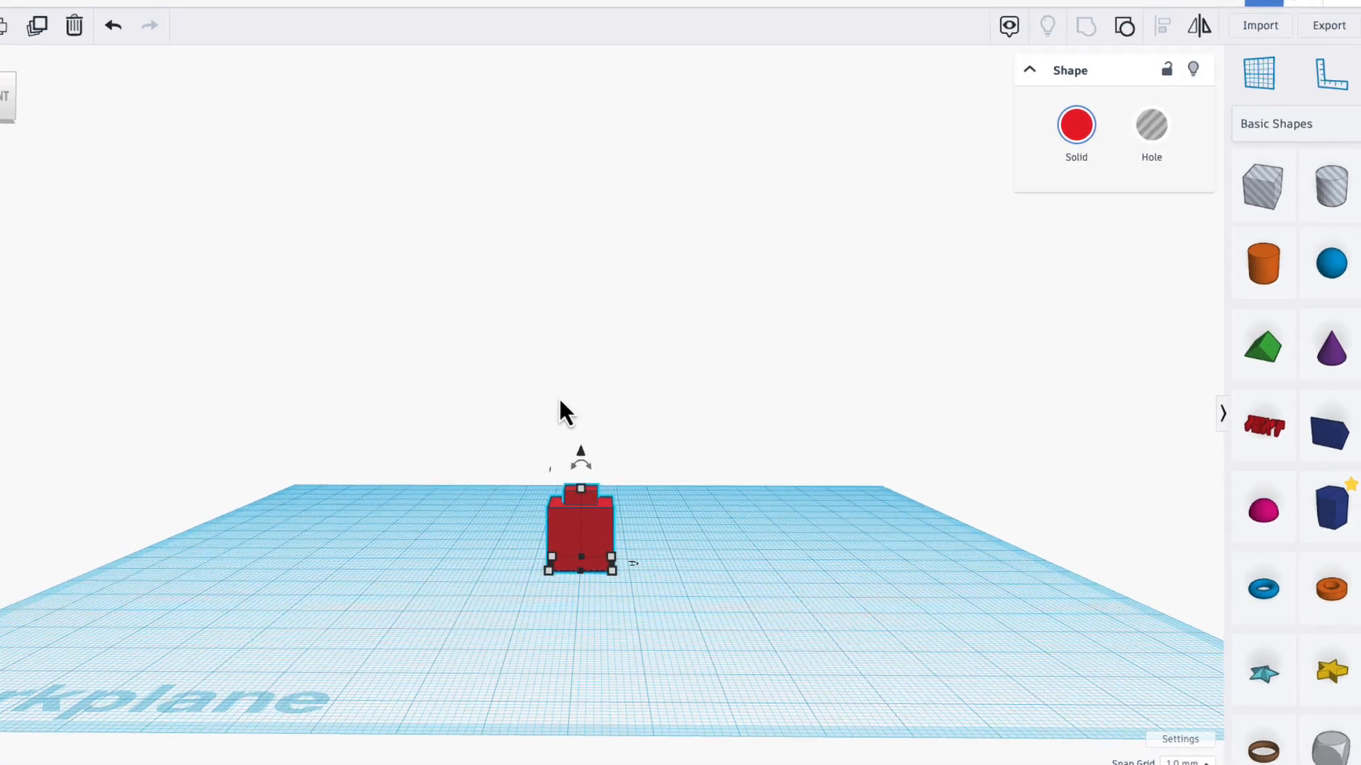
left_click_drag(582, 465, 581, 463)
left_click_drag(585, 282, 565, 137)
left_click(753, 352)
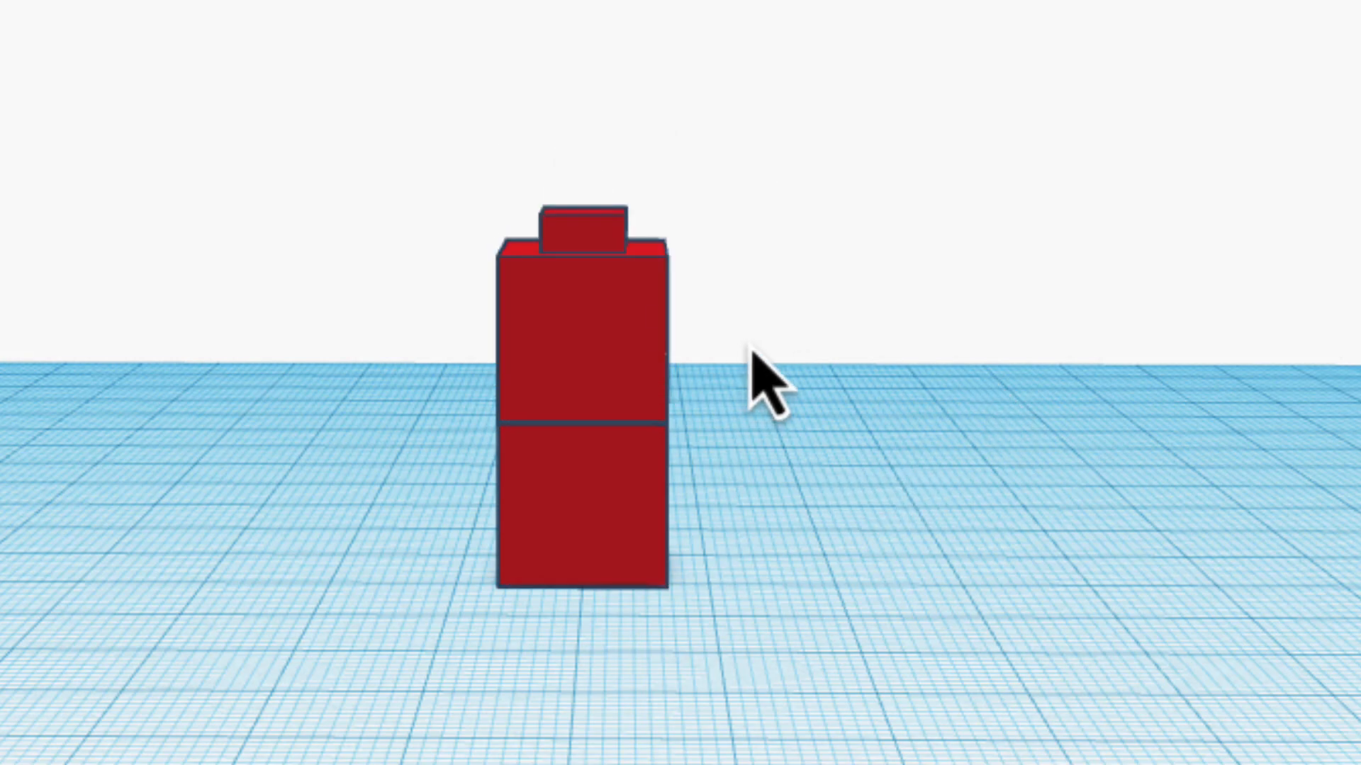
right_click_drag(751, 351, 1357, 333)
right_click_drag(1354, 368, 1089, 357)
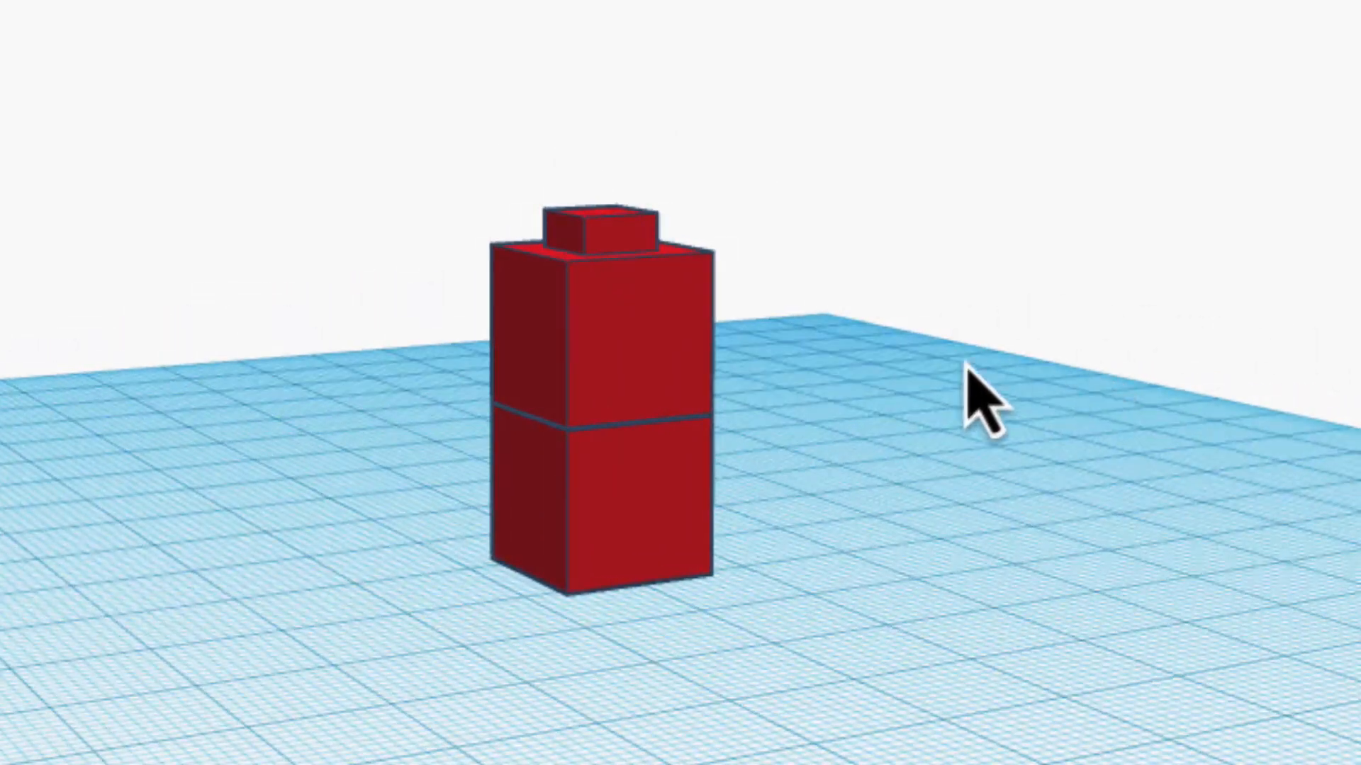
- Turn the upper brick into a hole shape to inspect the clearance around the lower stud, and make it solid again
left_click(643, 348)
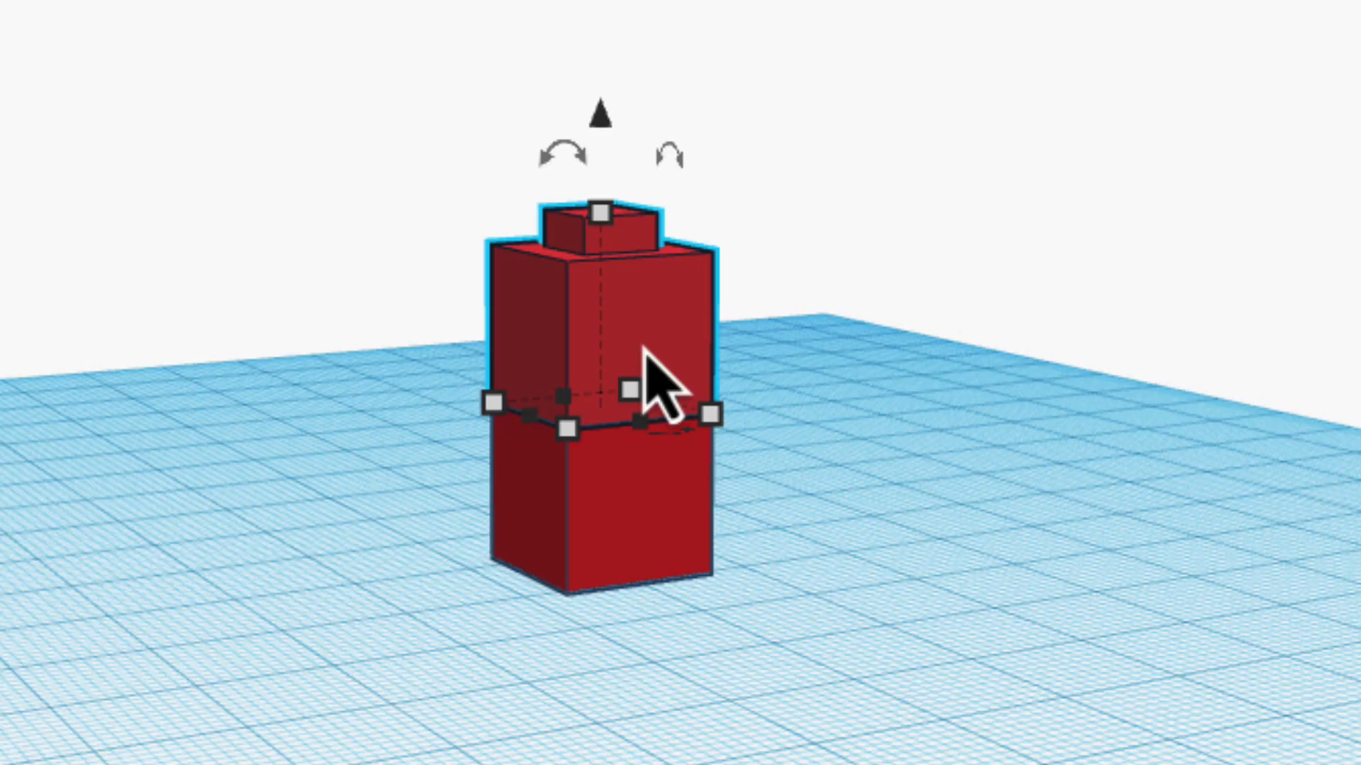
left_click(1097, 175)
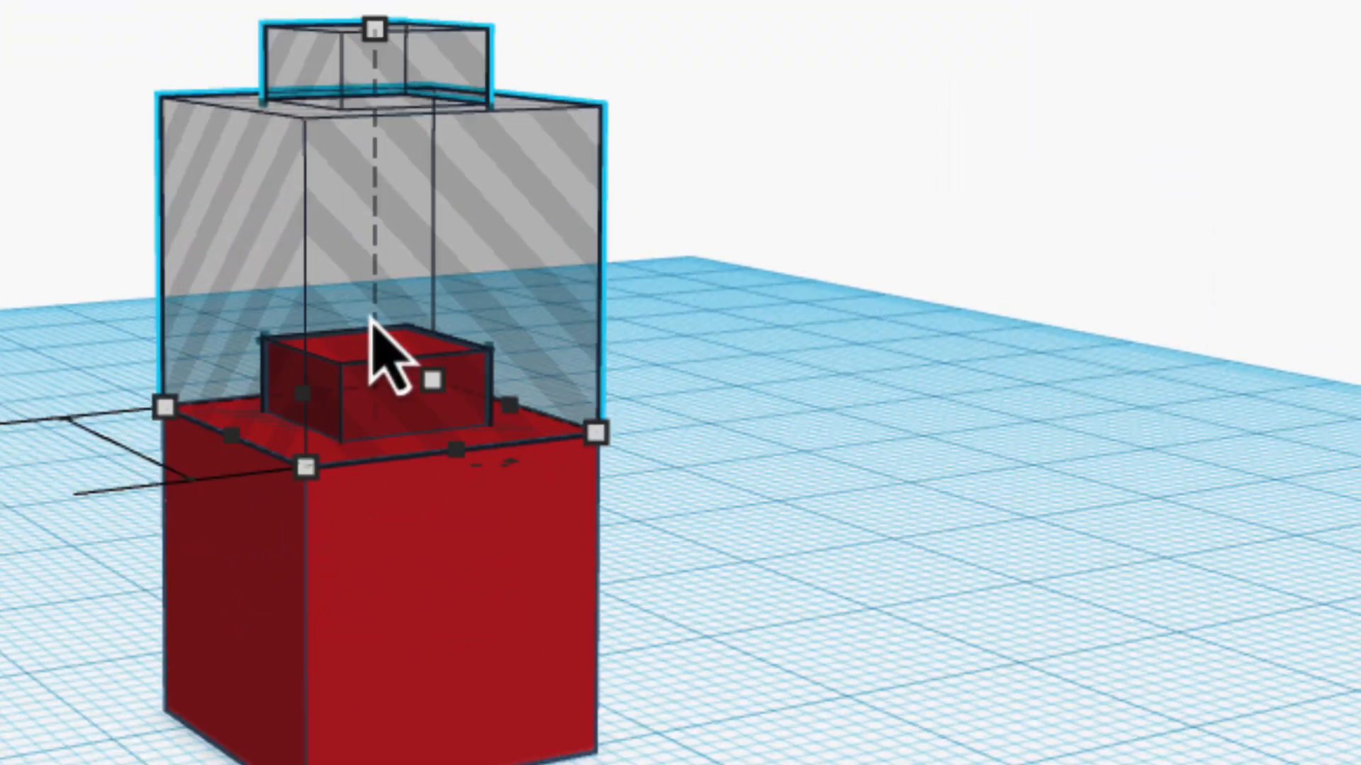
scroll(370, 323, "up", 5)
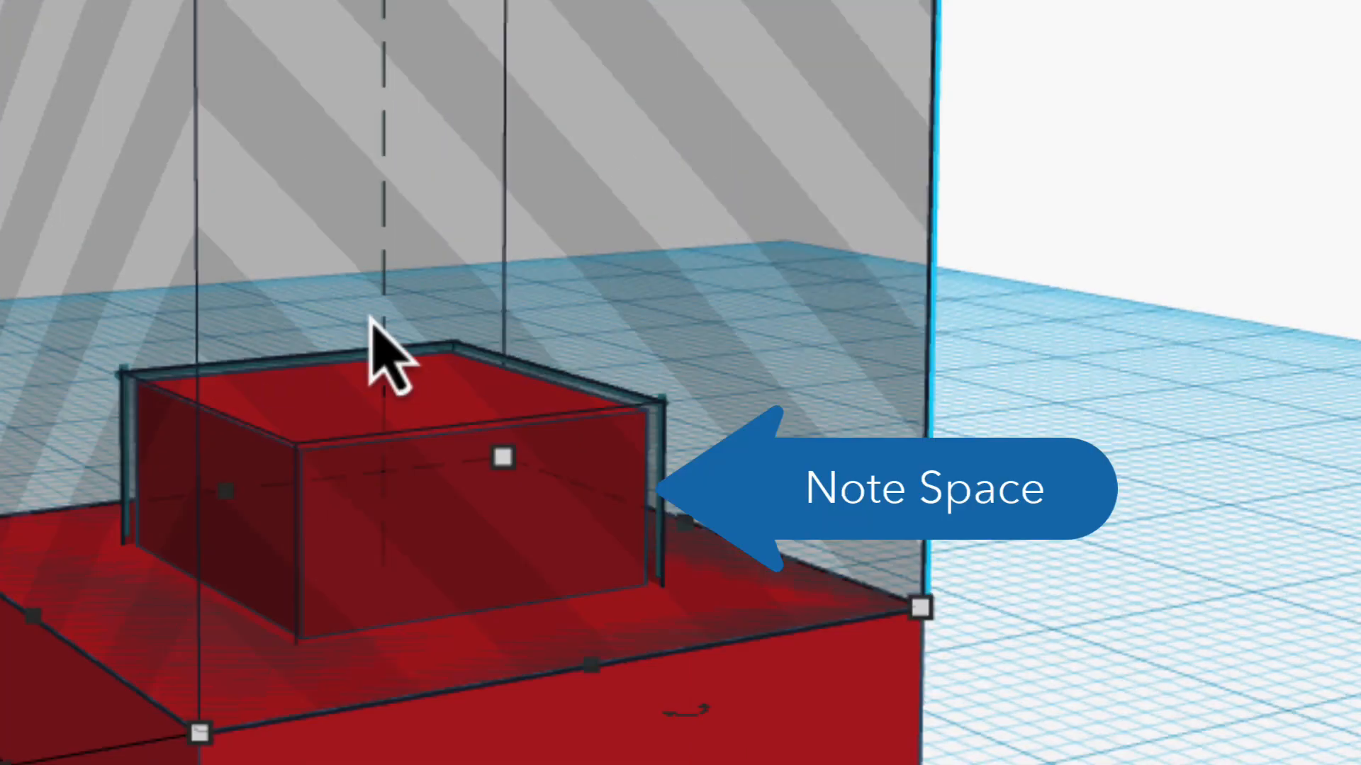
right_click_drag(184, 521, 236, 473)
scroll(236, 473, "down", 3)
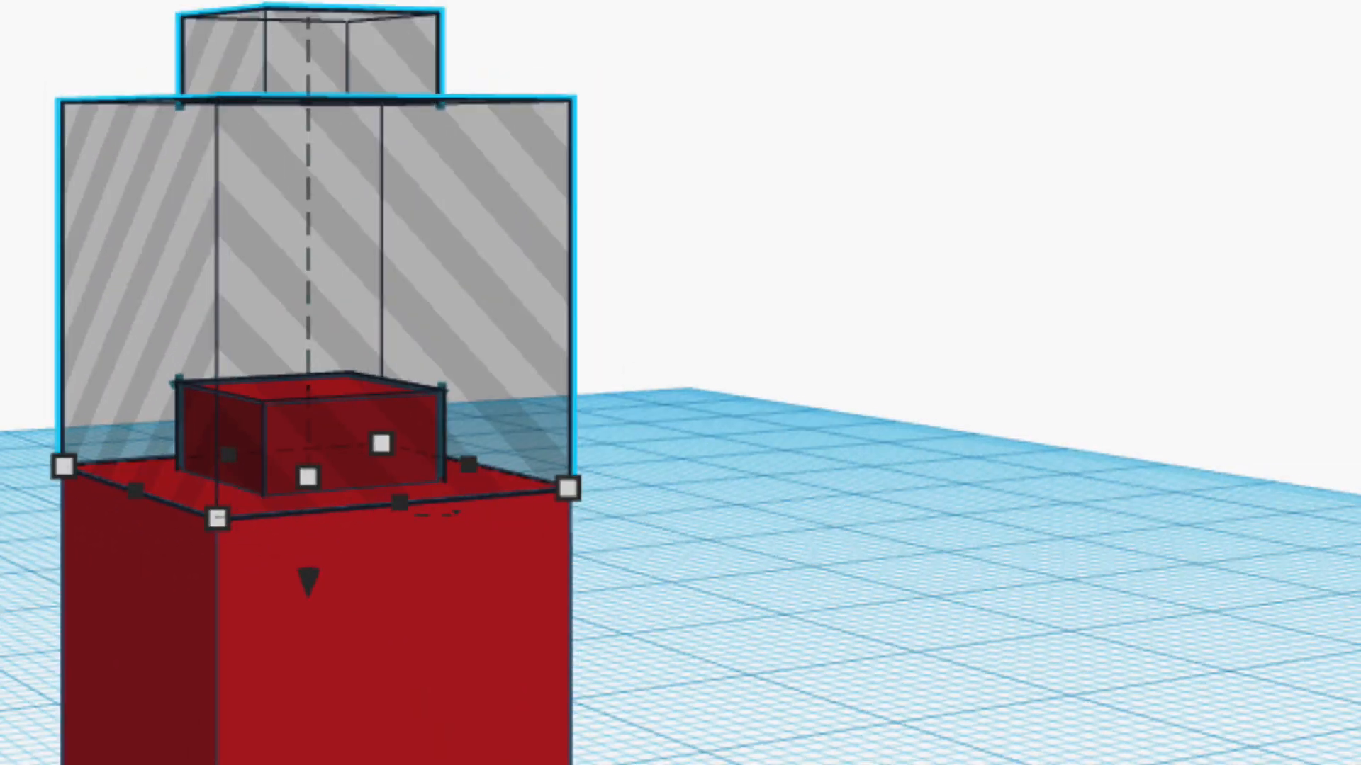
key("s")
- Move the upper brick off the stack to beside the first brick and drop it onto the workplane
left_click_drag(313, 350, 1041, 207)
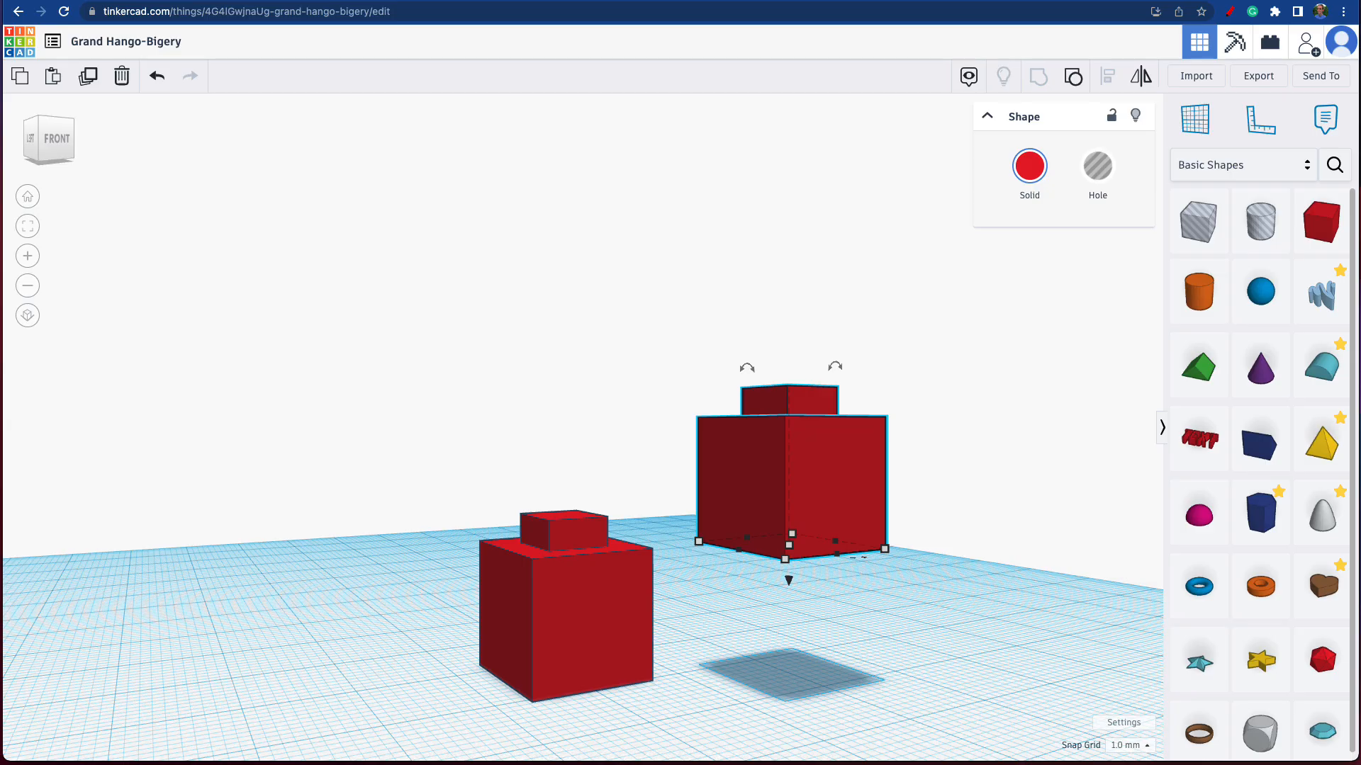
key("d")
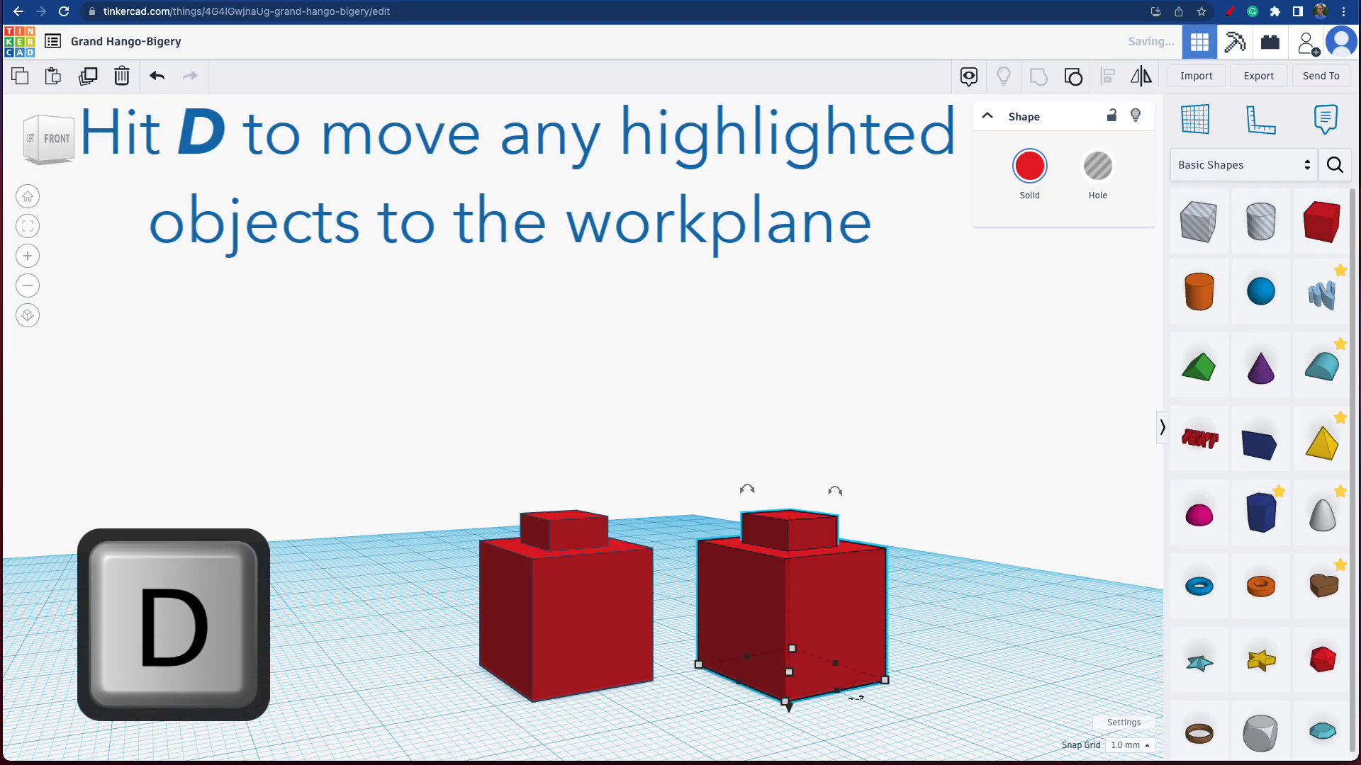